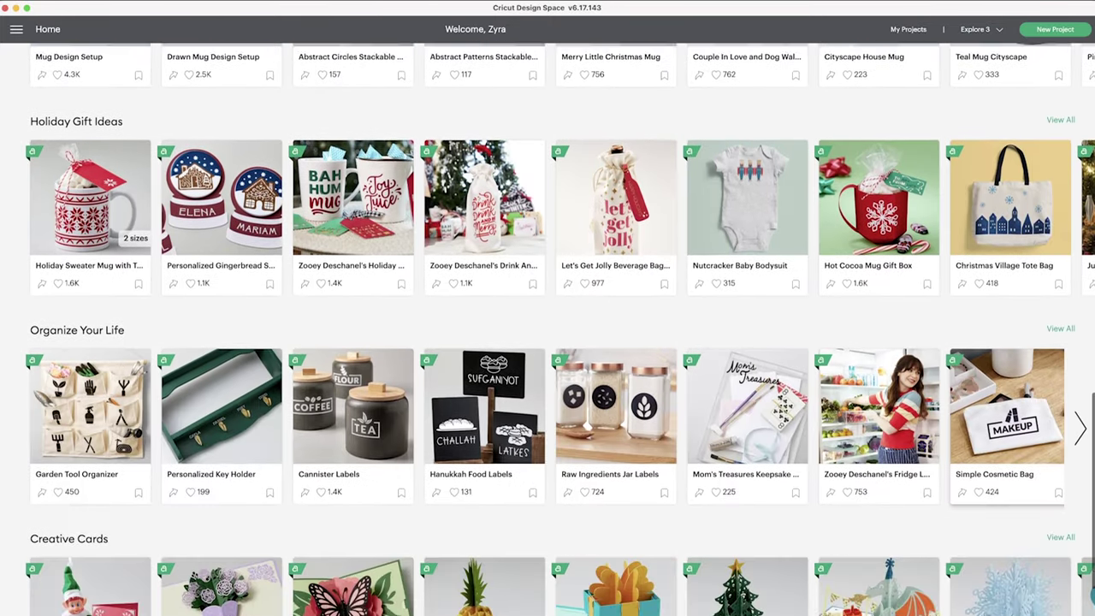
# Scroll the Cricut Design Space home page back up to the top.
pyautogui.scroll(-5, 986, 611)
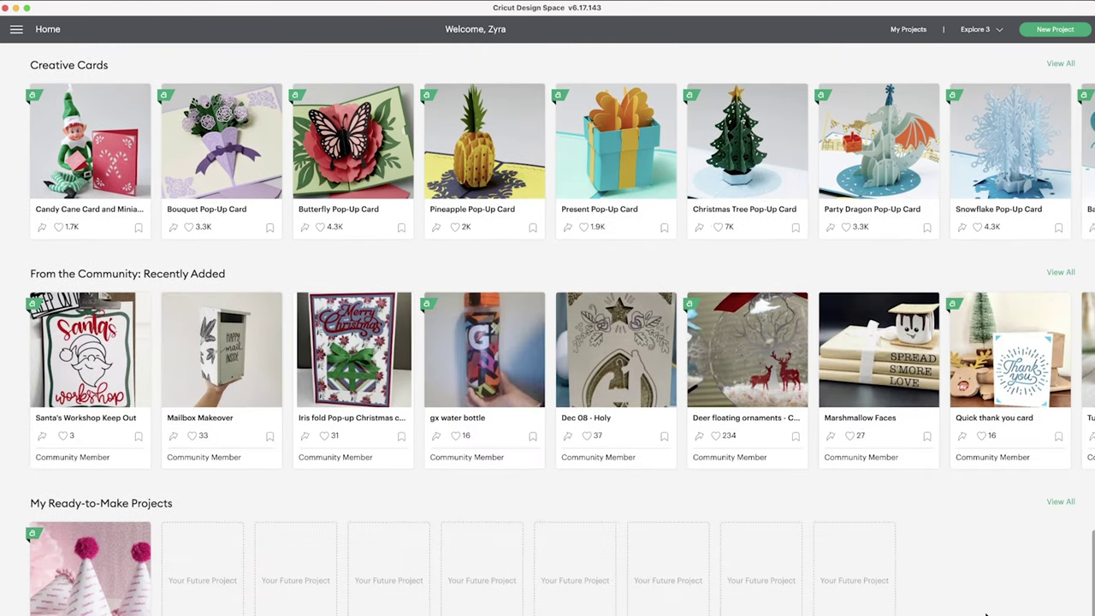
pyautogui.scroll(5, 986, 613)
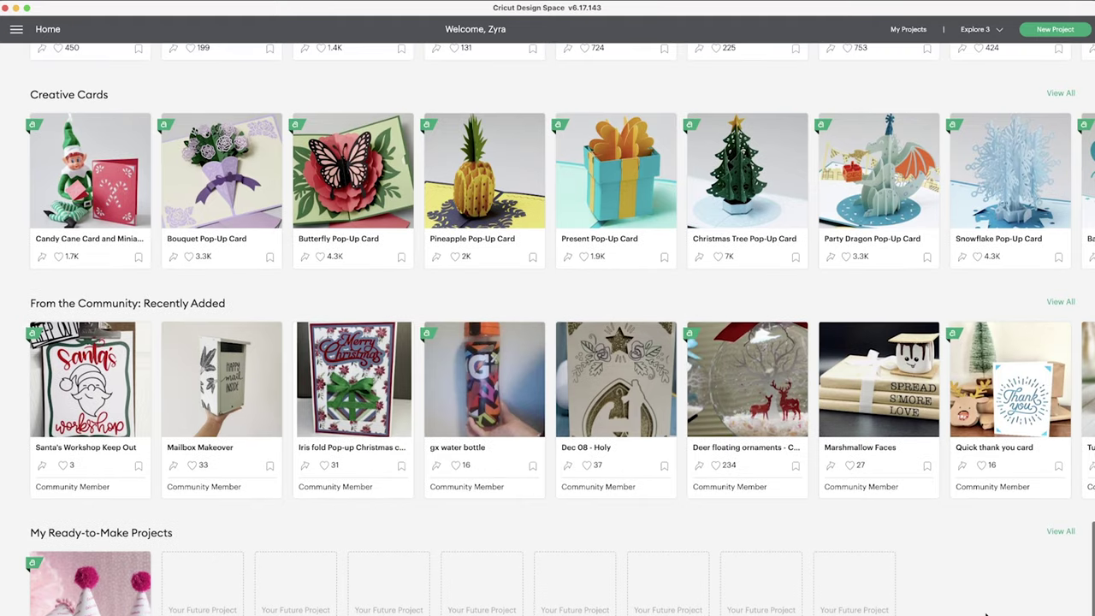
pyautogui.scroll(5, 986, 613)
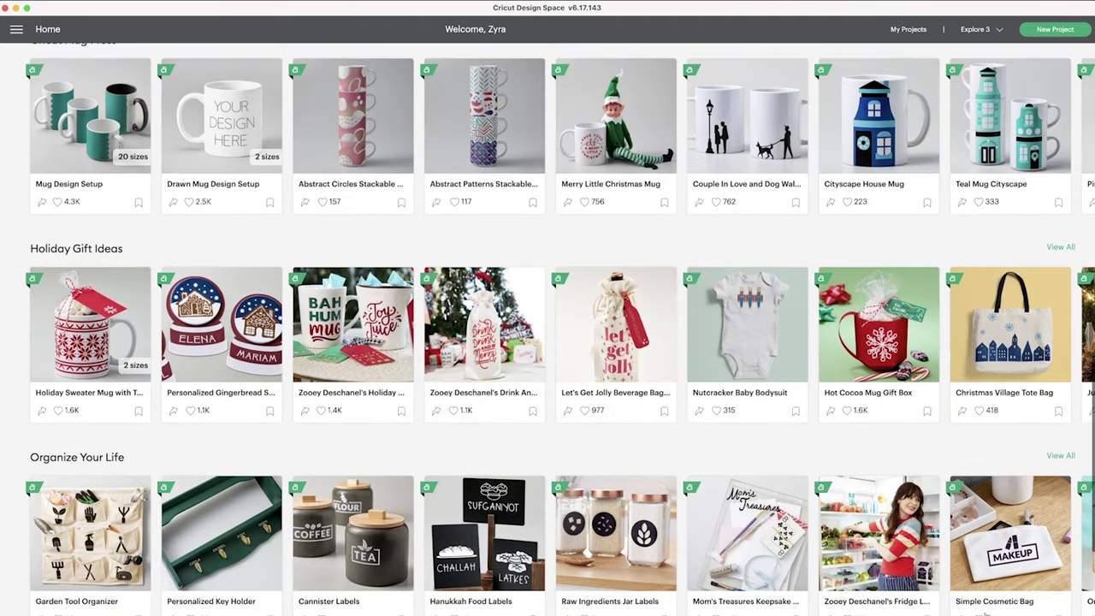
pyautogui.scroll(3, 986, 613)
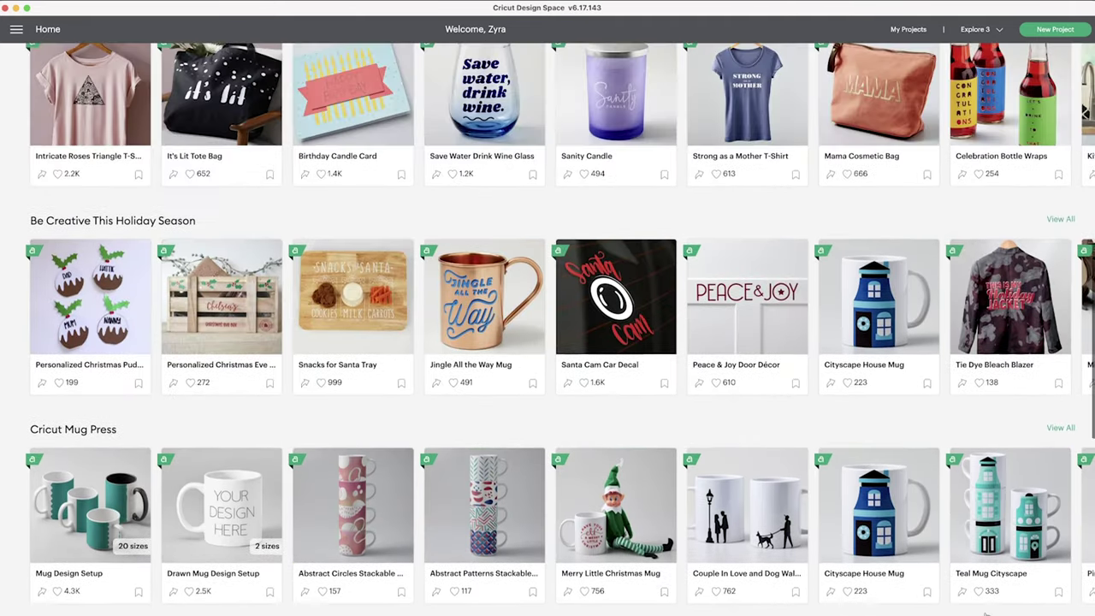
pyautogui.scroll(4, 986, 612)
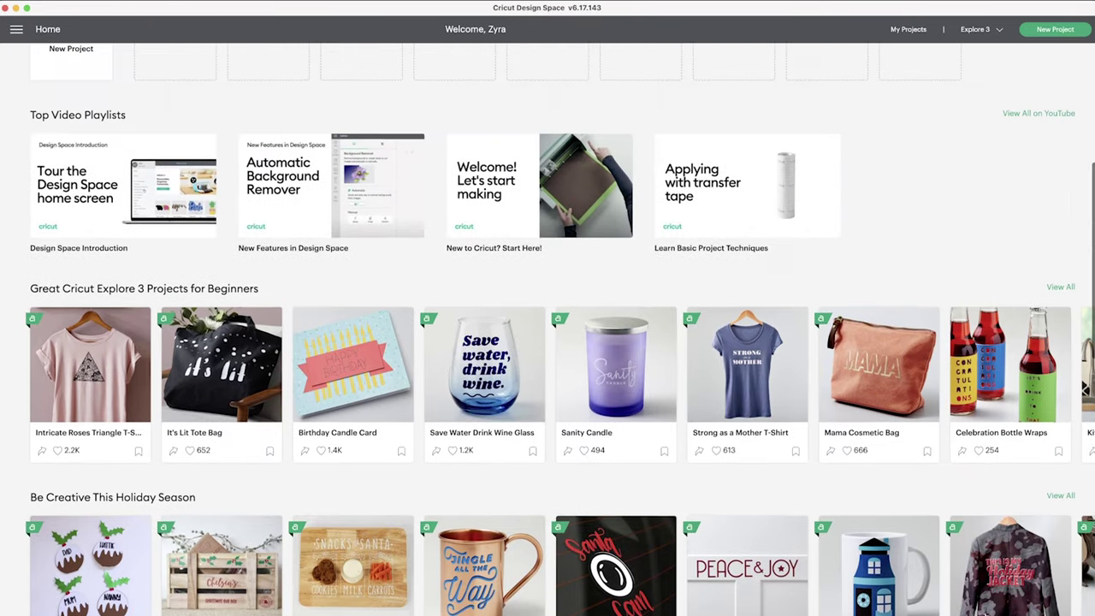
pyautogui.scroll(3, 986, 613)
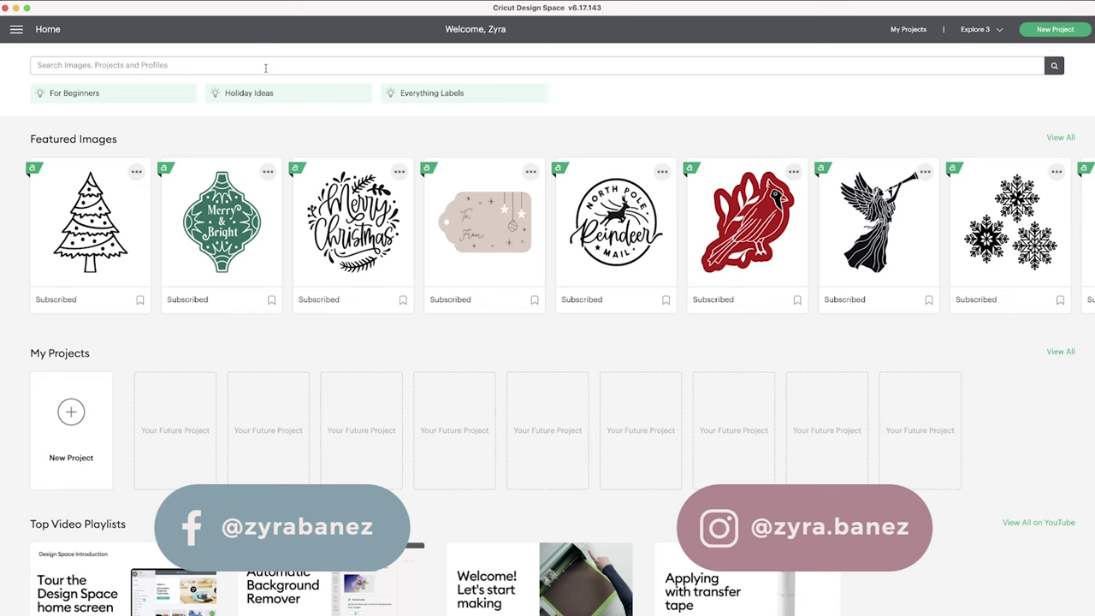
# Start a new blank Untitled canvas from the side menu and bring up the Images library.
pyautogui.click(16, 29)
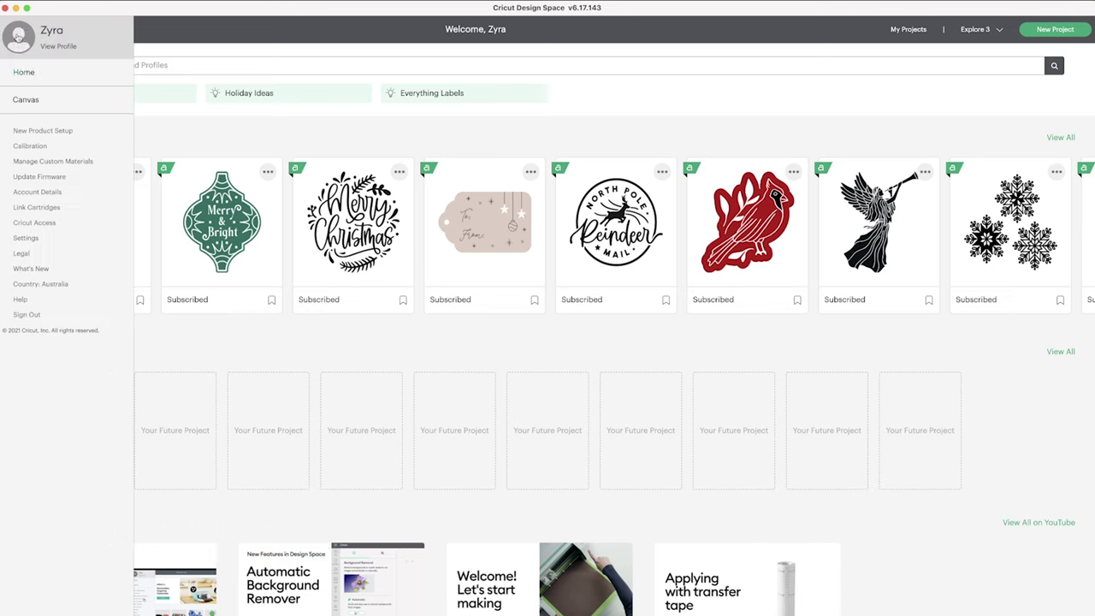
pyautogui.click(26, 100)
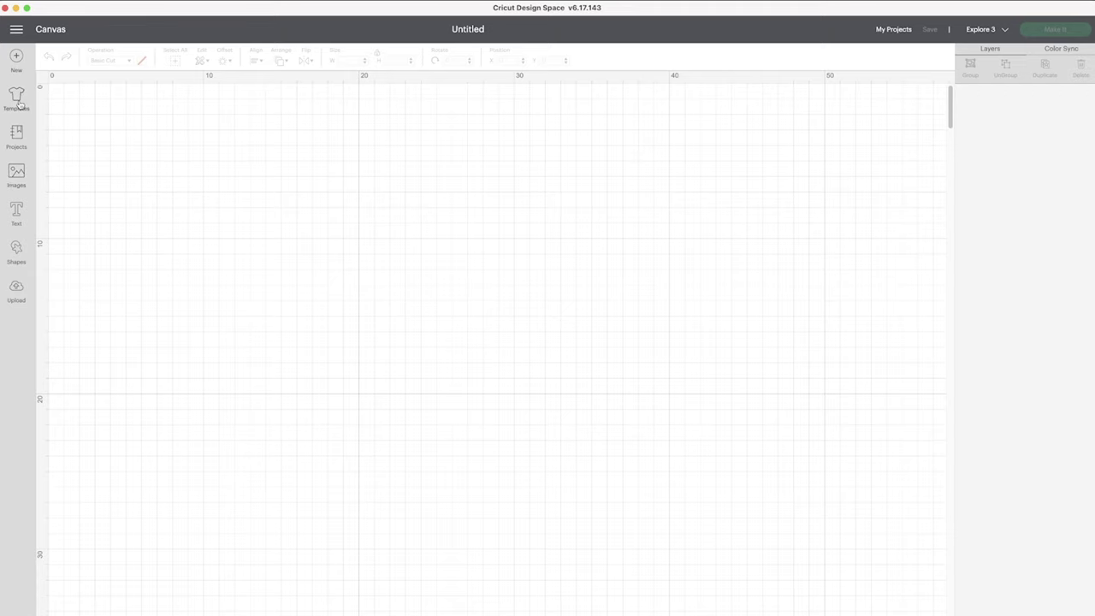
pyautogui.click(12, 173)
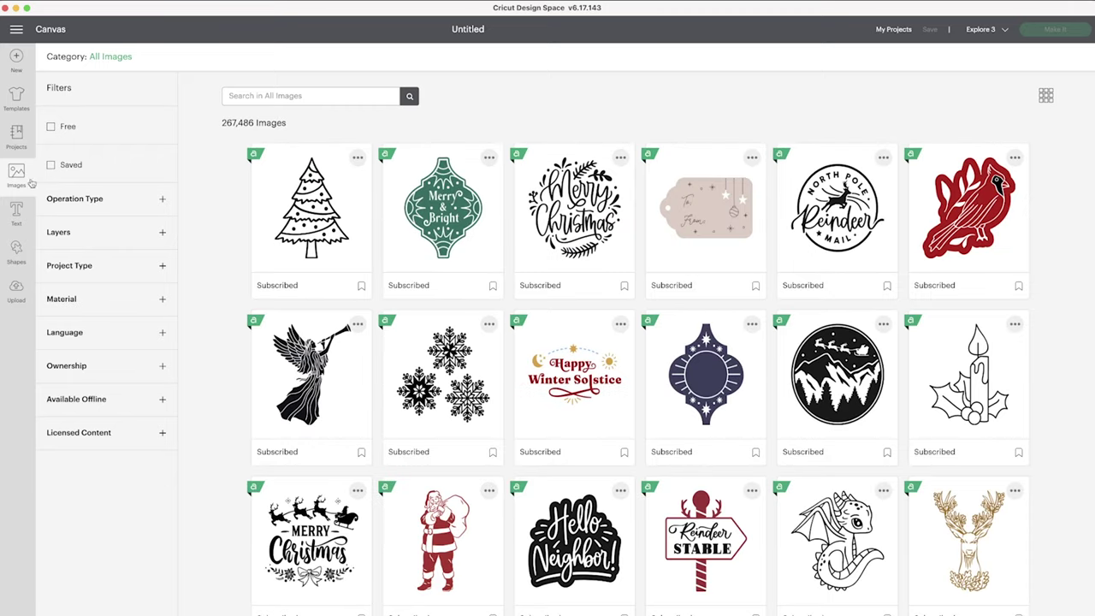
# Scroll down through the All Images grid to browse available designs.
pyautogui.scroll(-3, 992, 556)
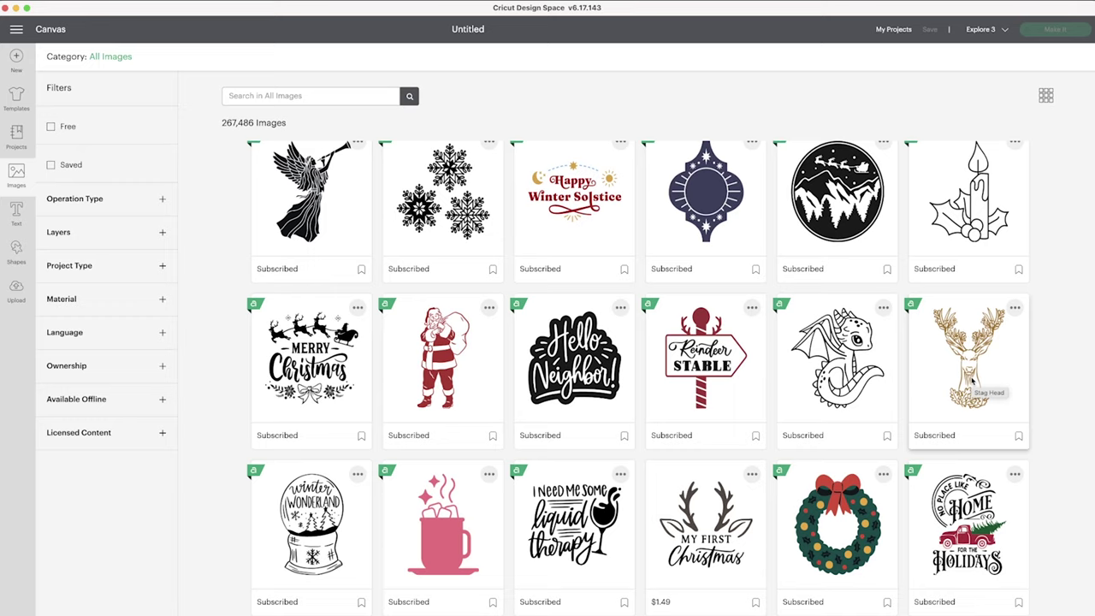
pyautogui.scroll(-4, 973, 382)
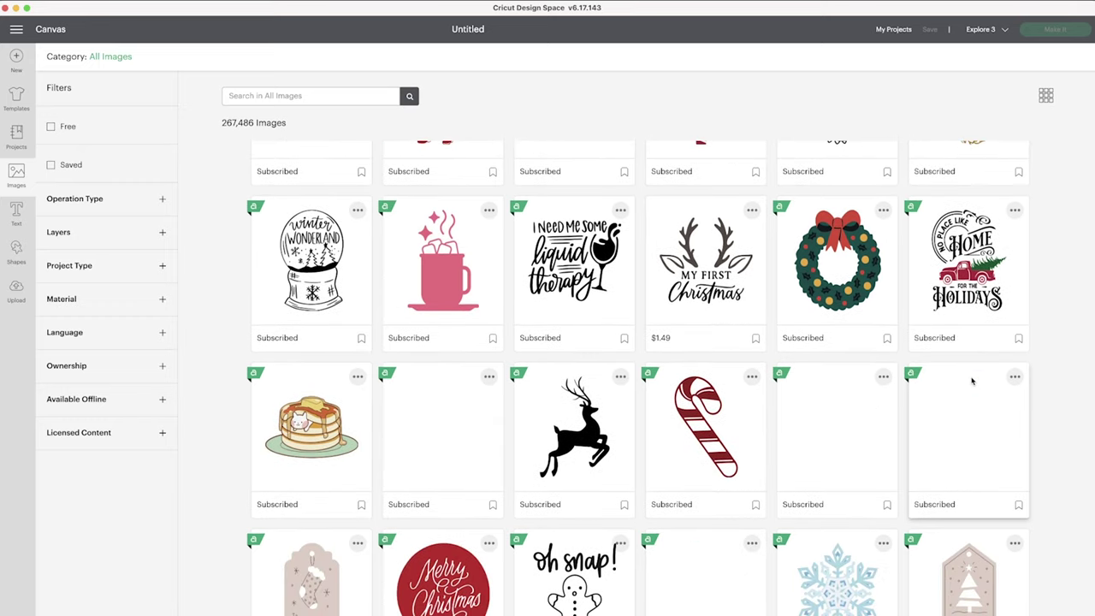
pyautogui.scroll(-3, 972, 382)
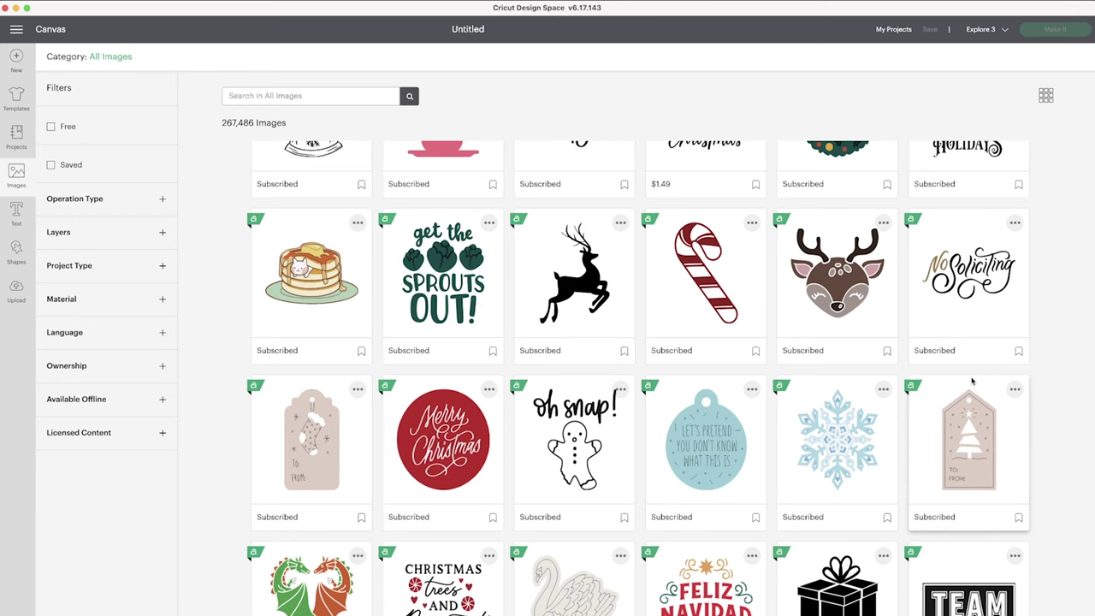
pyautogui.scroll(-5, 972, 381)
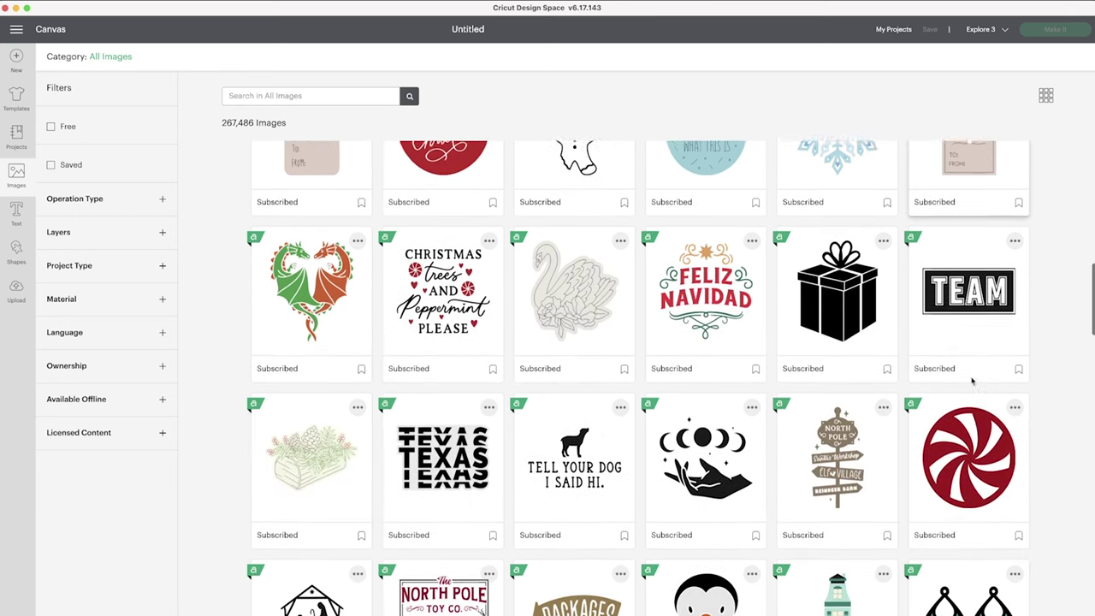
pyautogui.scroll(-6, 972, 382)
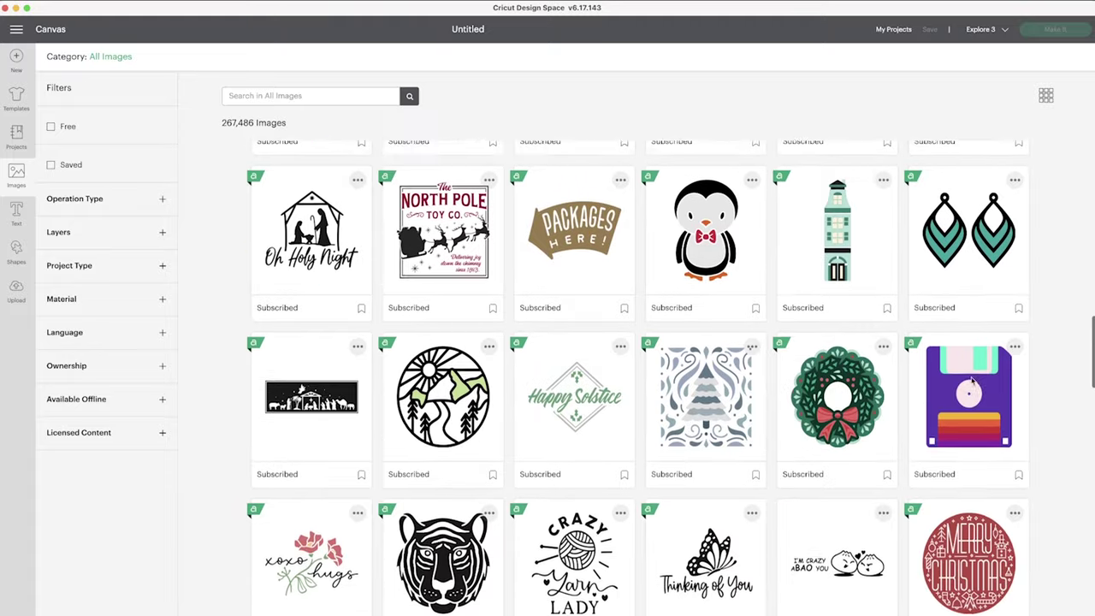
pyautogui.scroll(-4, 972, 381)
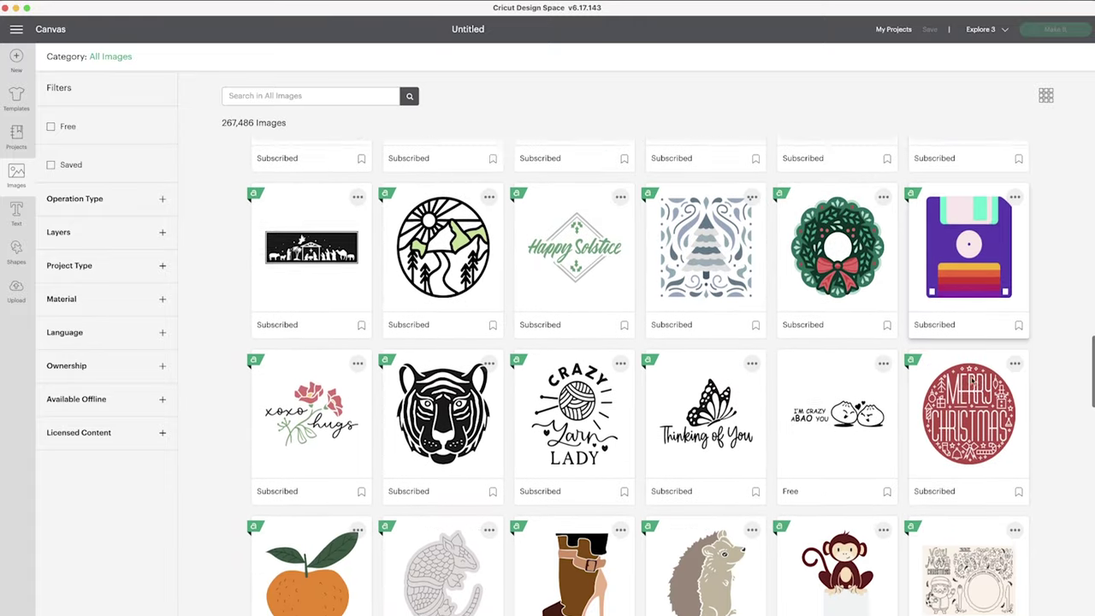
pyautogui.scroll(-3, 972, 381)
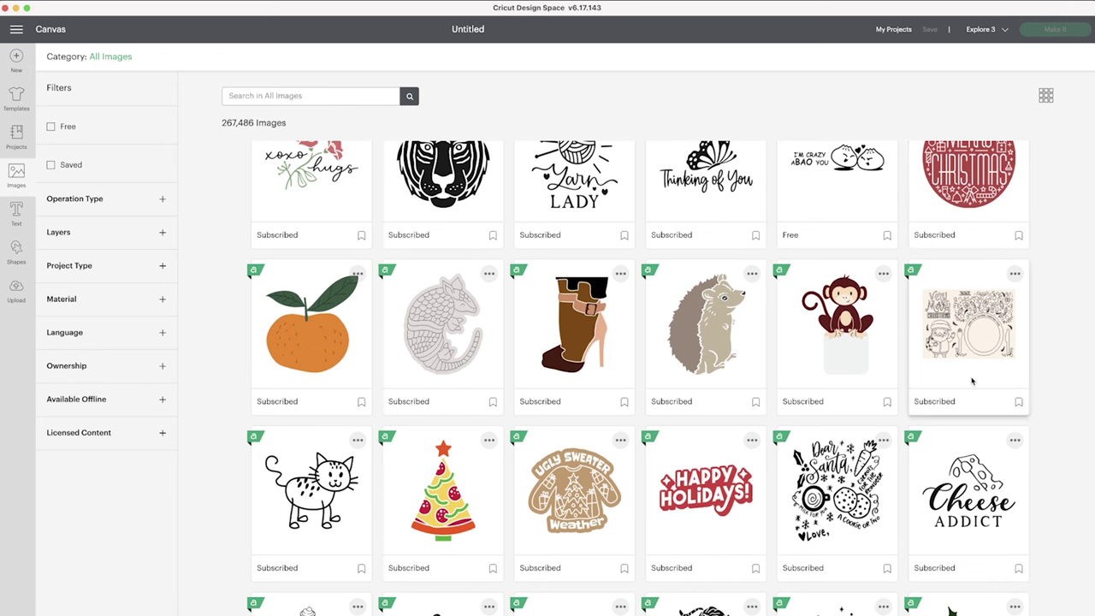
pyautogui.scroll(-5, 972, 382)
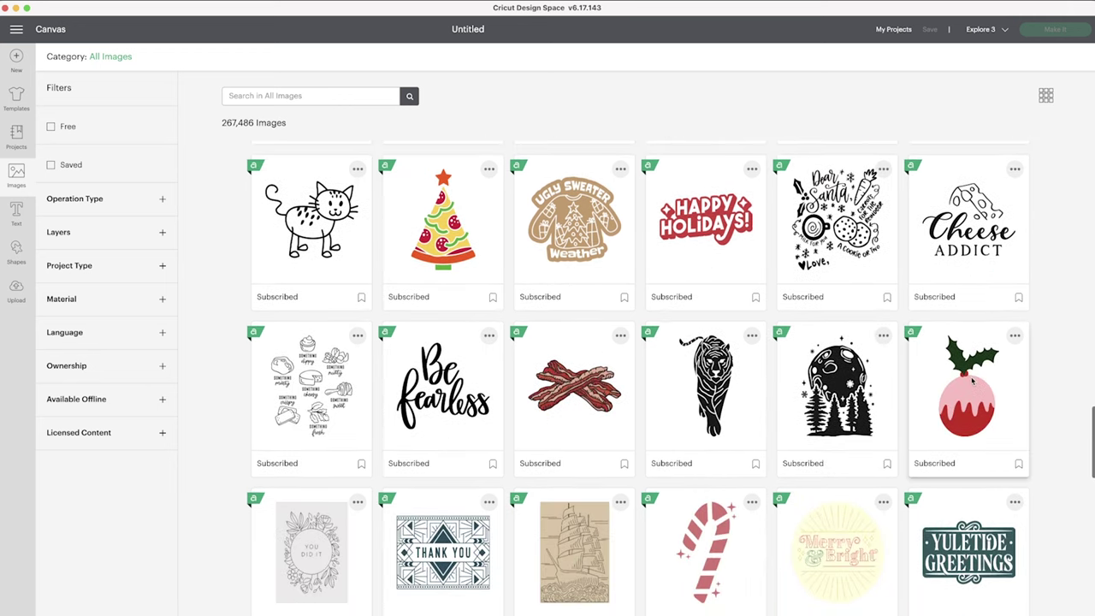
pyautogui.scroll(-5, 972, 382)
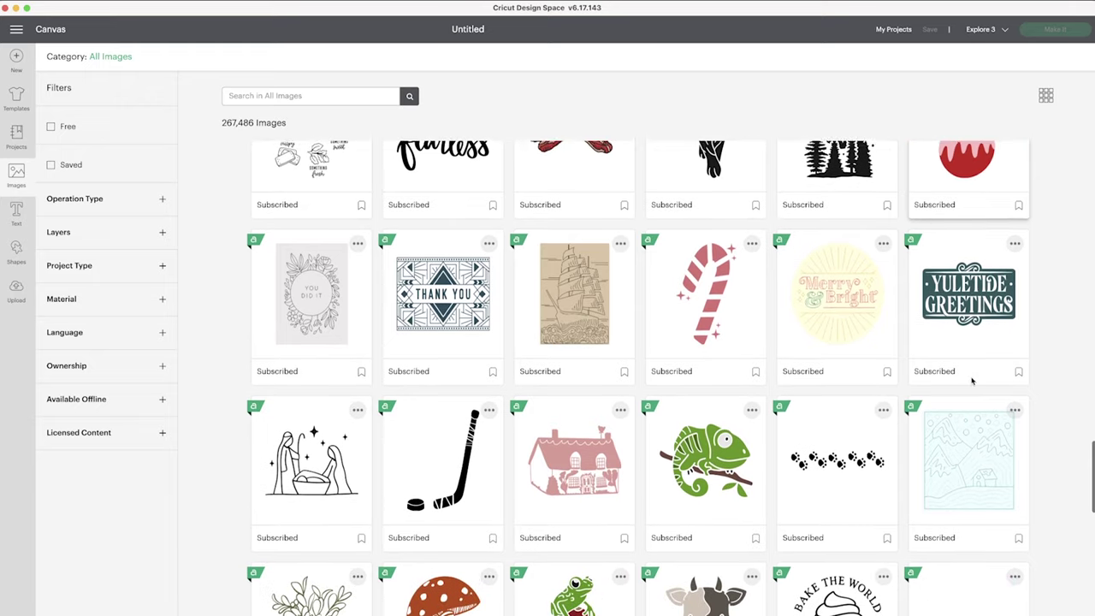
pyautogui.scroll(-4, 972, 382)
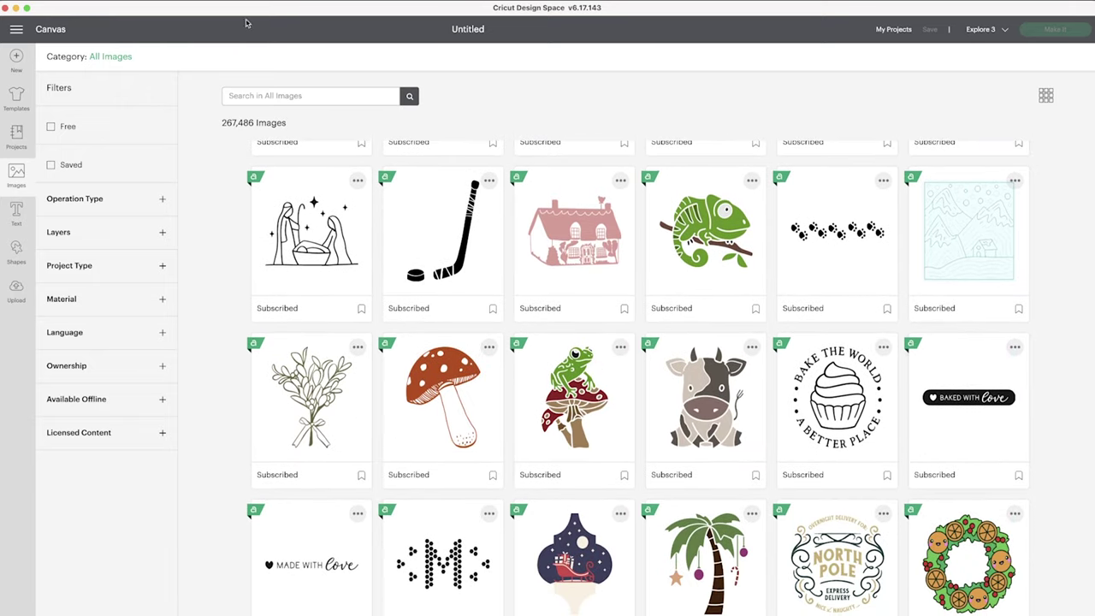
# Search the image library for 'leaves', then replace the term with 'constellation' to get 106 results.
pyautogui.click(242, 95)
pyautogui.write('leaves')
pyautogui.press('Return')
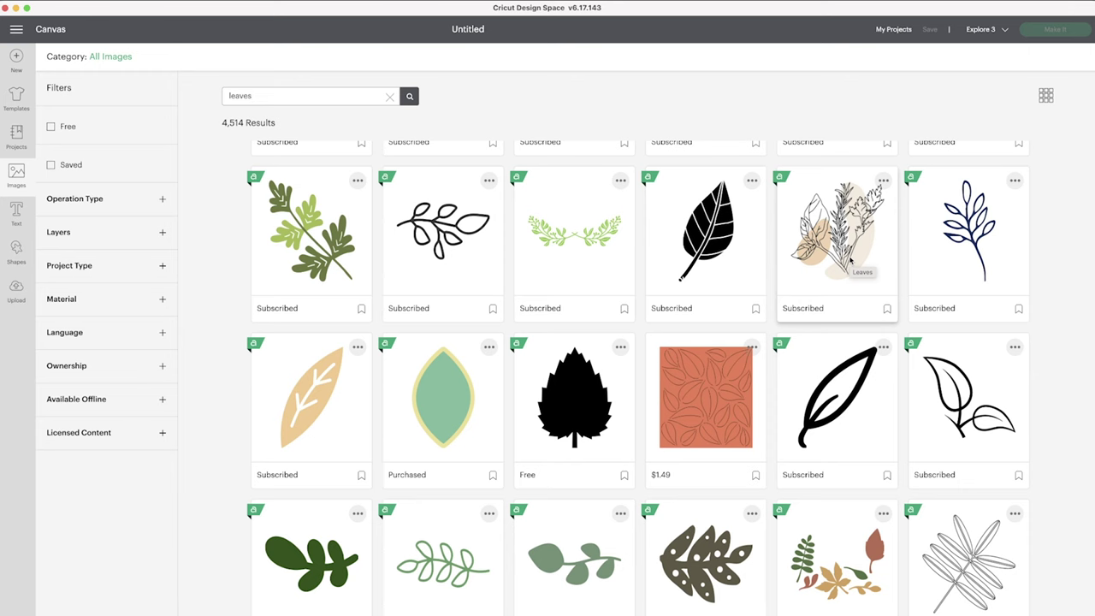
pyautogui.scroll(-2, 846, 318)
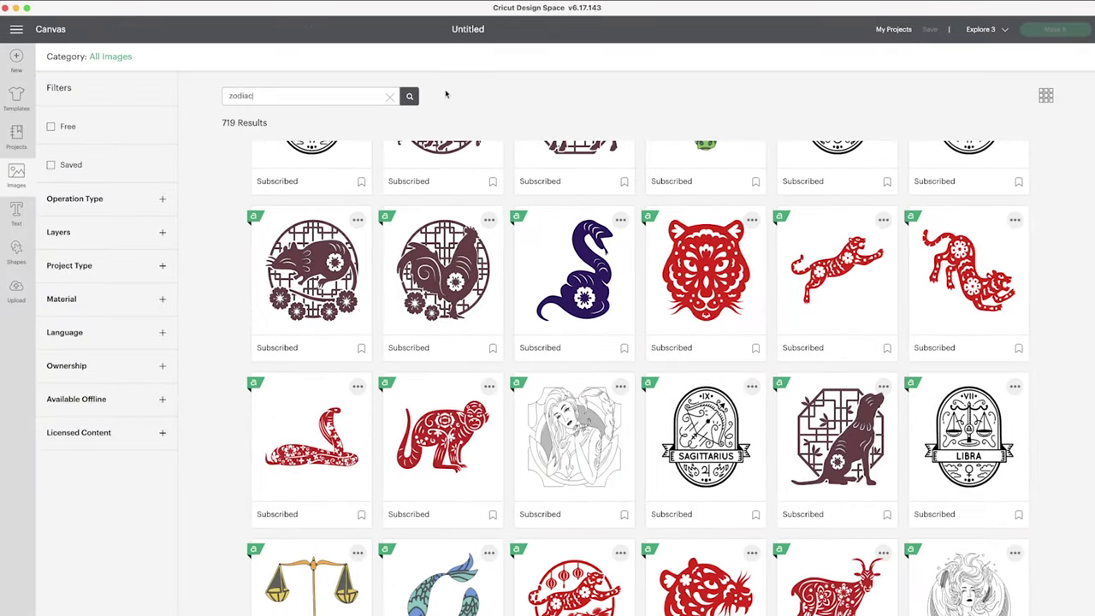
pyautogui.doubleClick(277, 101)
pyautogui.write('constellation')
pyautogui.press('Return')
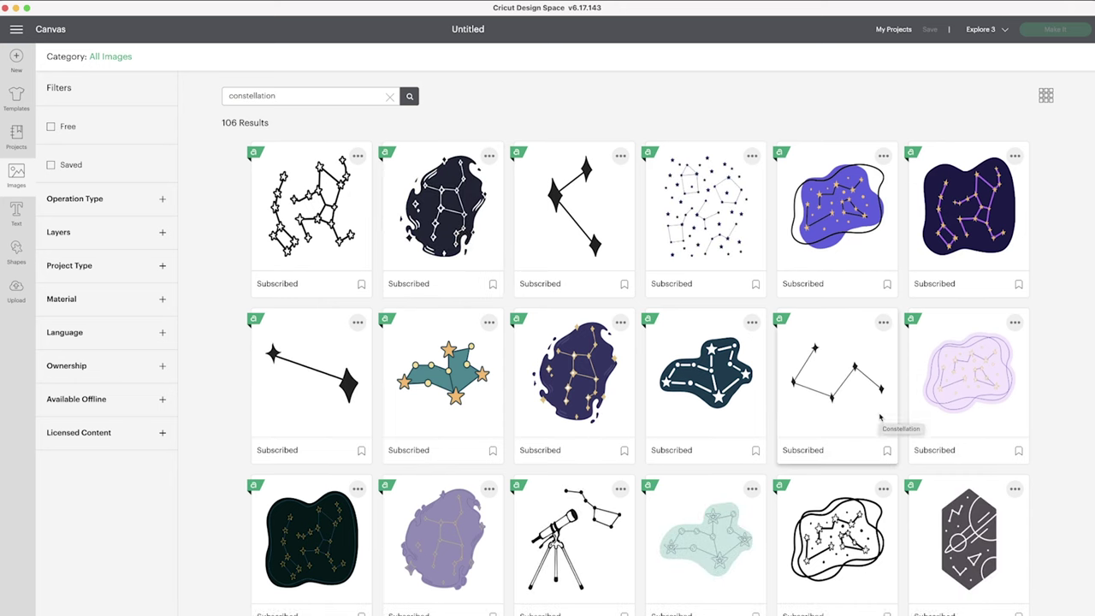
# Find the Cancer Constellation Zodiac Badge in the results and insert it onto the canvas at 10.157 × 12.7 cm.
pyautogui.scroll(-3, 881, 417)
pyautogui.scroll(-7, 882, 416)
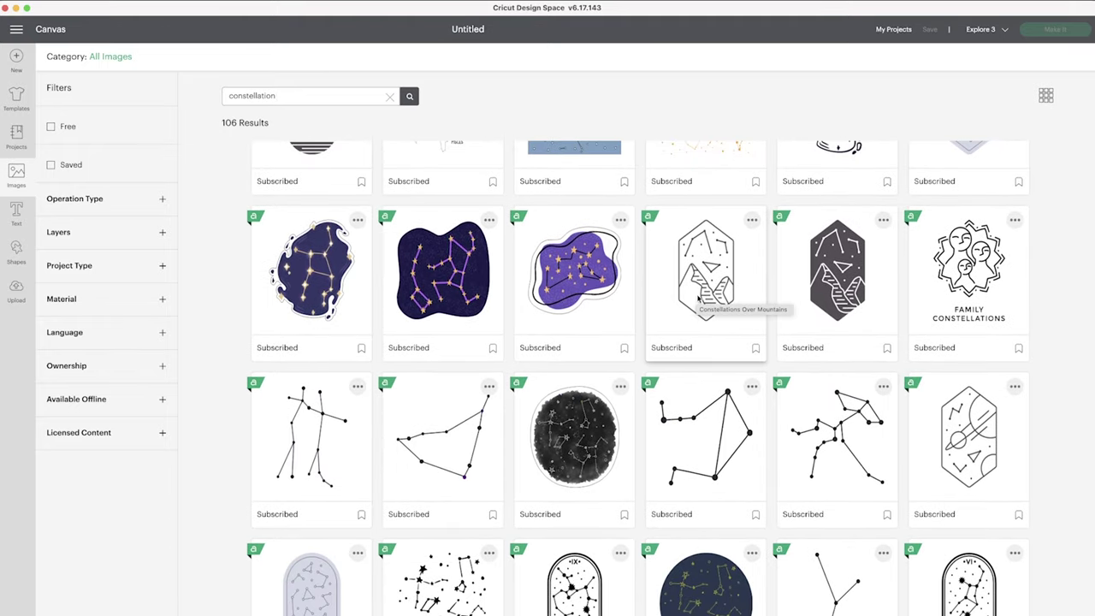
pyautogui.scroll(-4, 805, 368)
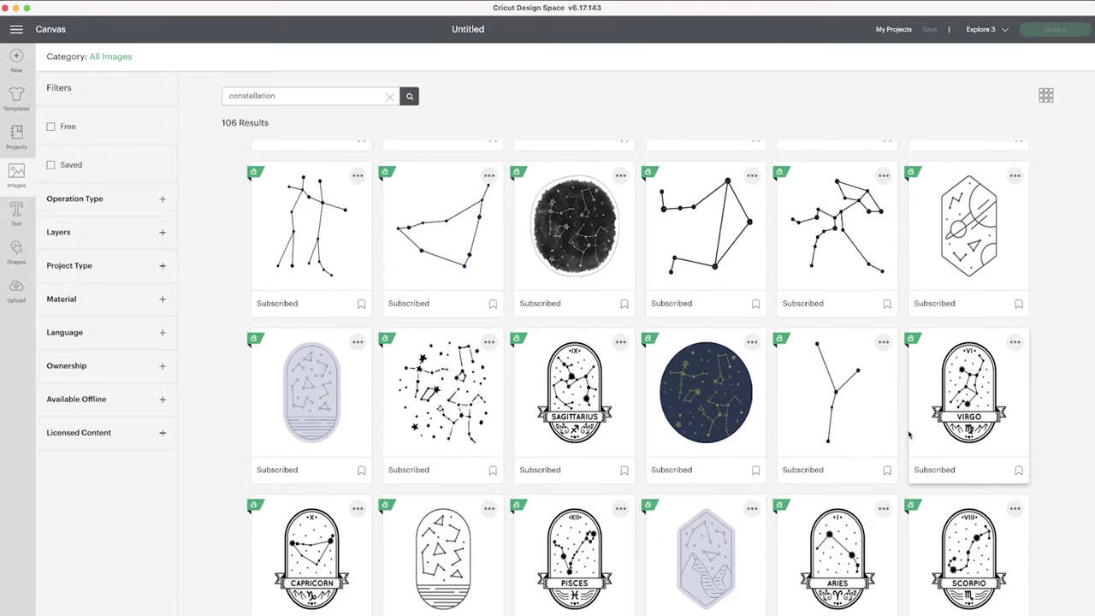
pyautogui.scroll(-3, 910, 437)
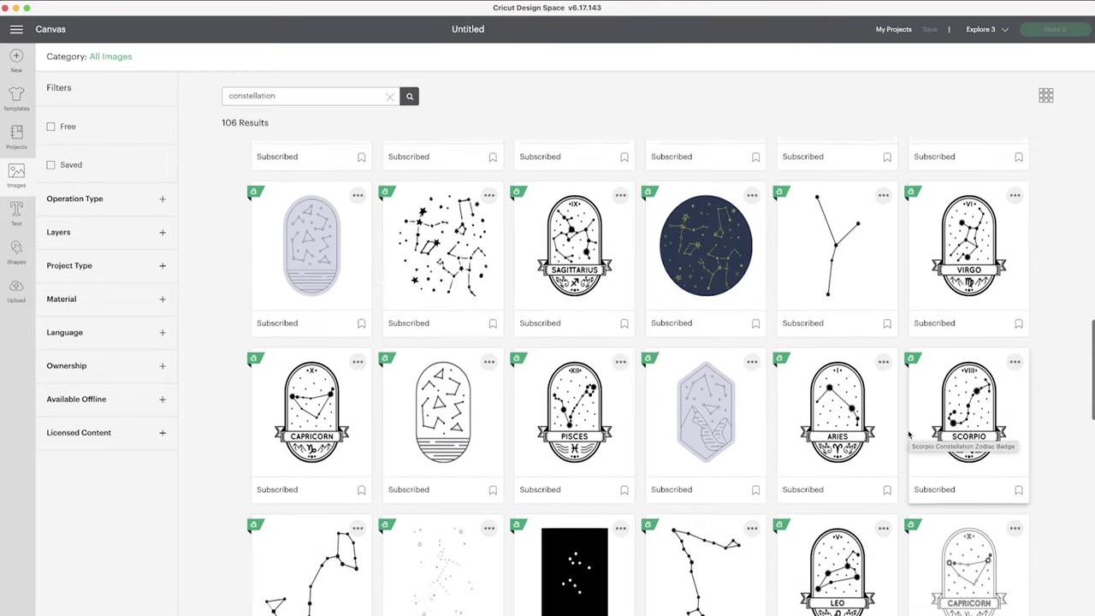
pyautogui.scroll(-6, 909, 436)
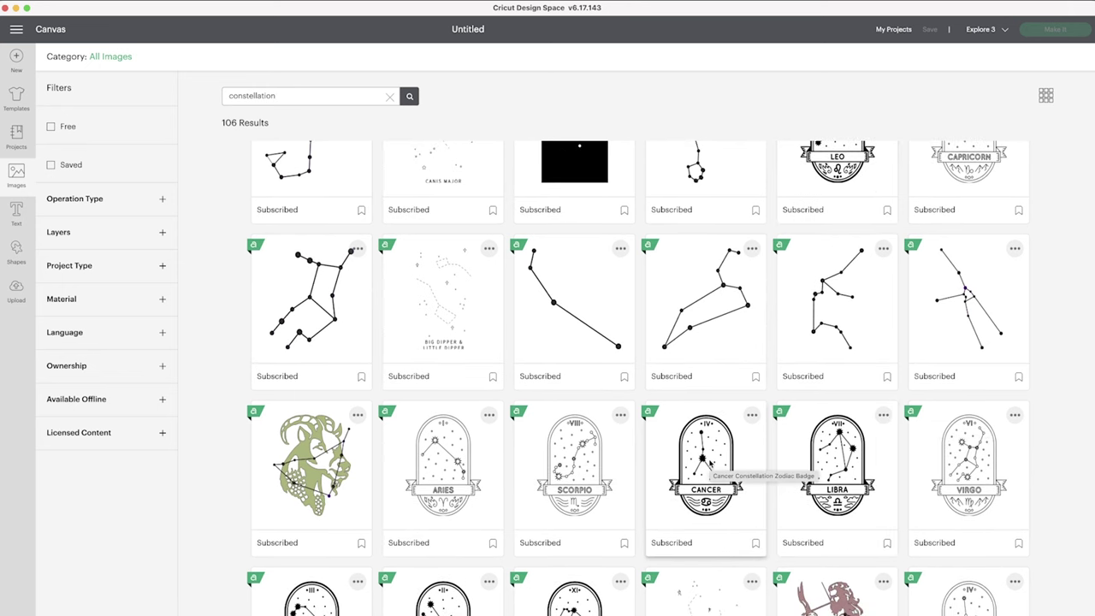
pyautogui.scroll(-7, 710, 463)
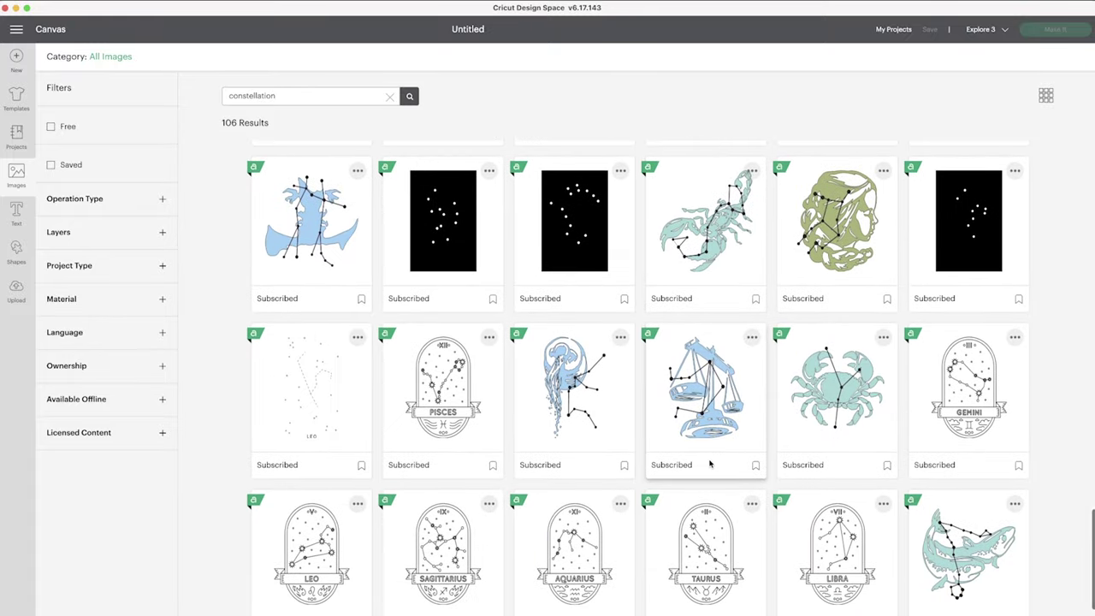
pyautogui.scroll(-5, 709, 463)
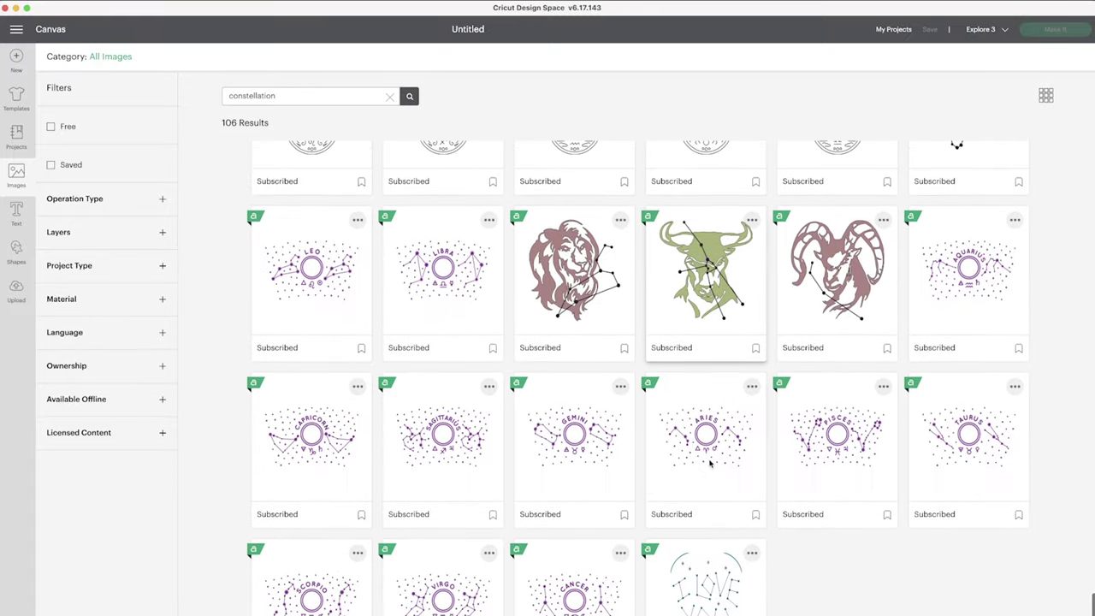
pyautogui.scroll(10, 709, 463)
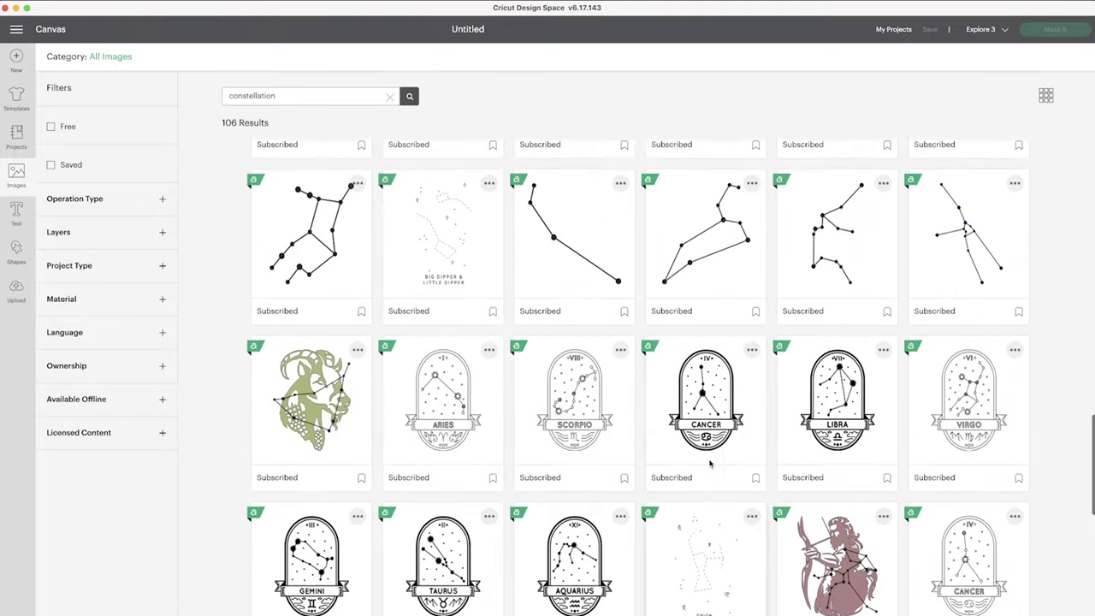
pyautogui.scroll(1, 709, 463)
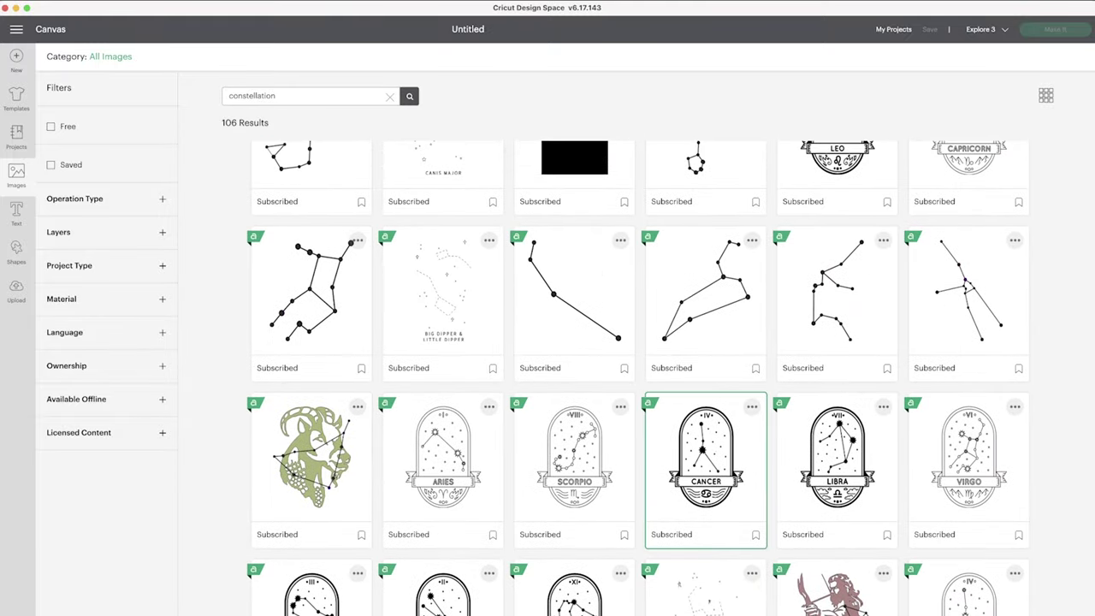
pyautogui.doubleClick(706, 463)
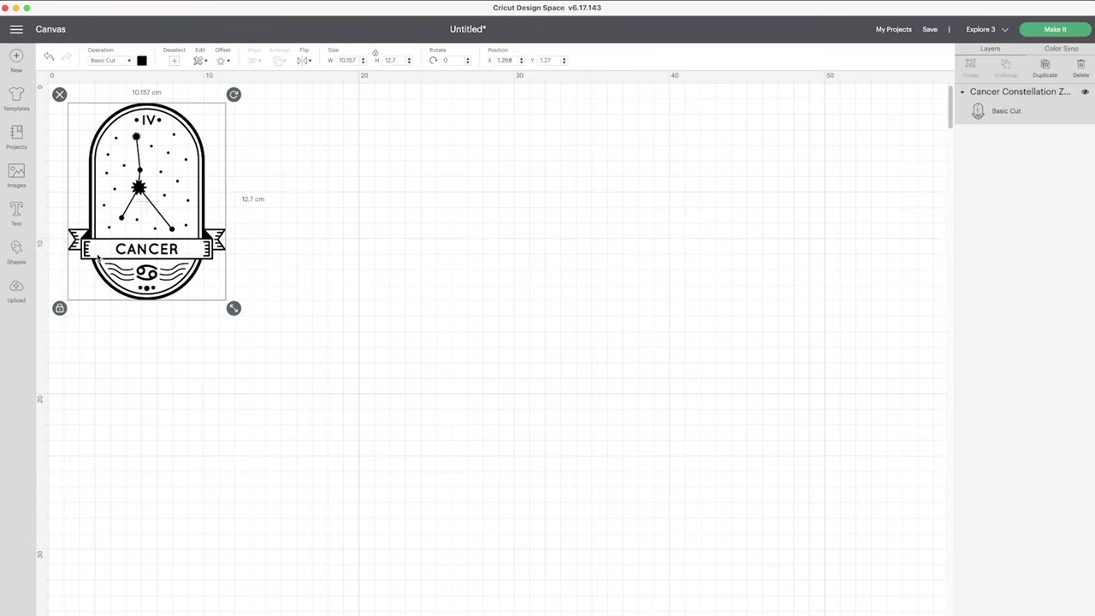
# Enlarge the Cancer badge and filter the image library to Phrases project type.
pyautogui.moveTo(234, 308); pyautogui.dragTo(275, 359)
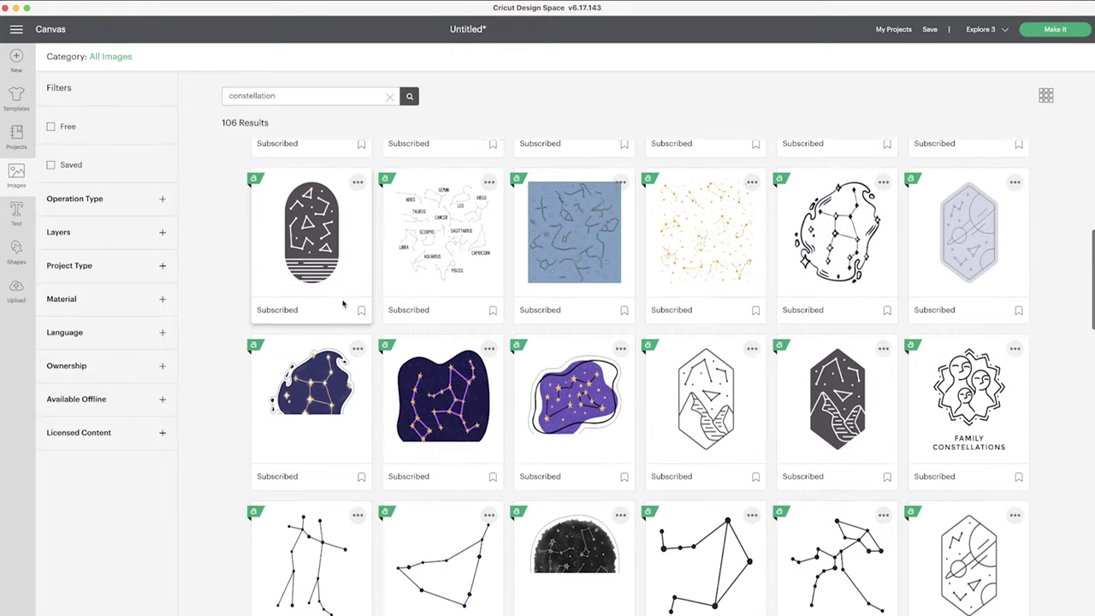
pyautogui.scroll(5, 343, 308)
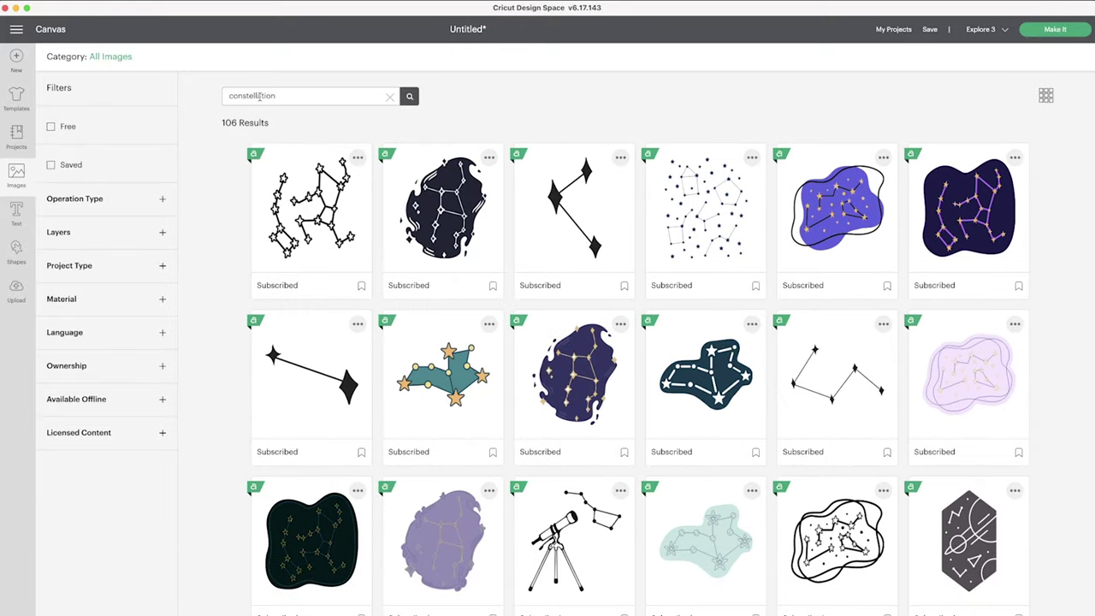
pyautogui.click(104, 274)
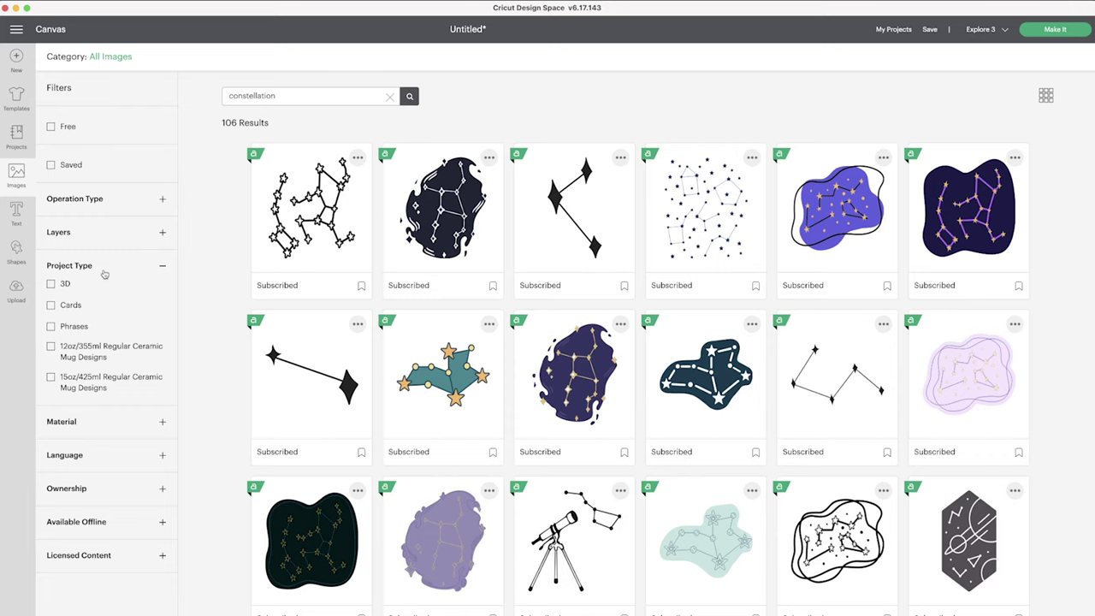
pyautogui.click(76, 329)
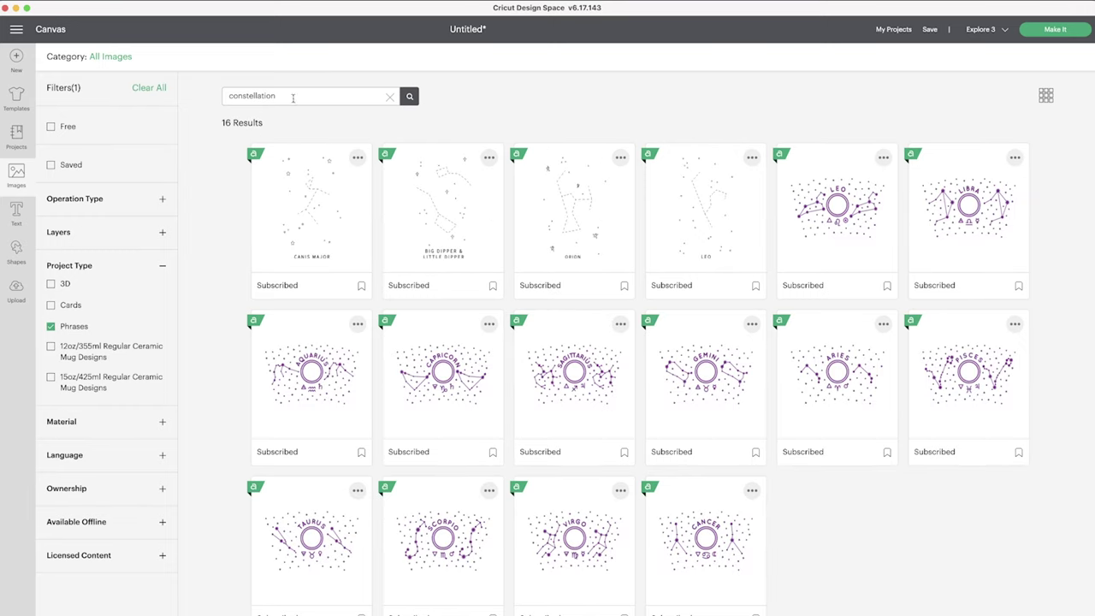
# Search the library for 'stars' and show only Saved images.
pyautogui.moveTo(293, 98); pyautogui.dragTo(212, 96)
pyautogui.write('stars')
pyautogui.press('Return')
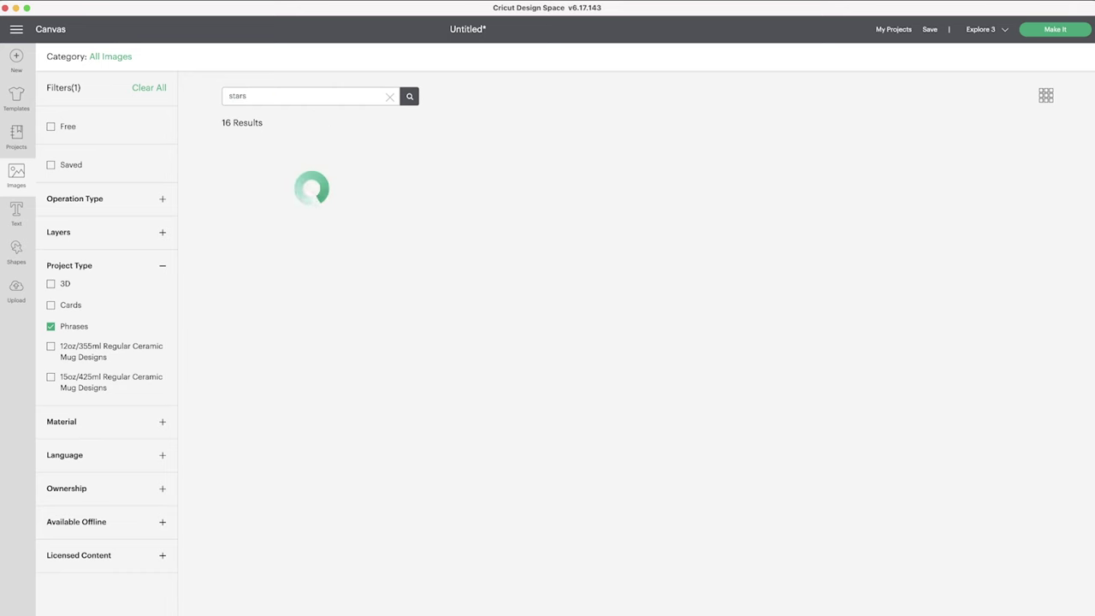
pyautogui.scroll(-3, 720, 235)
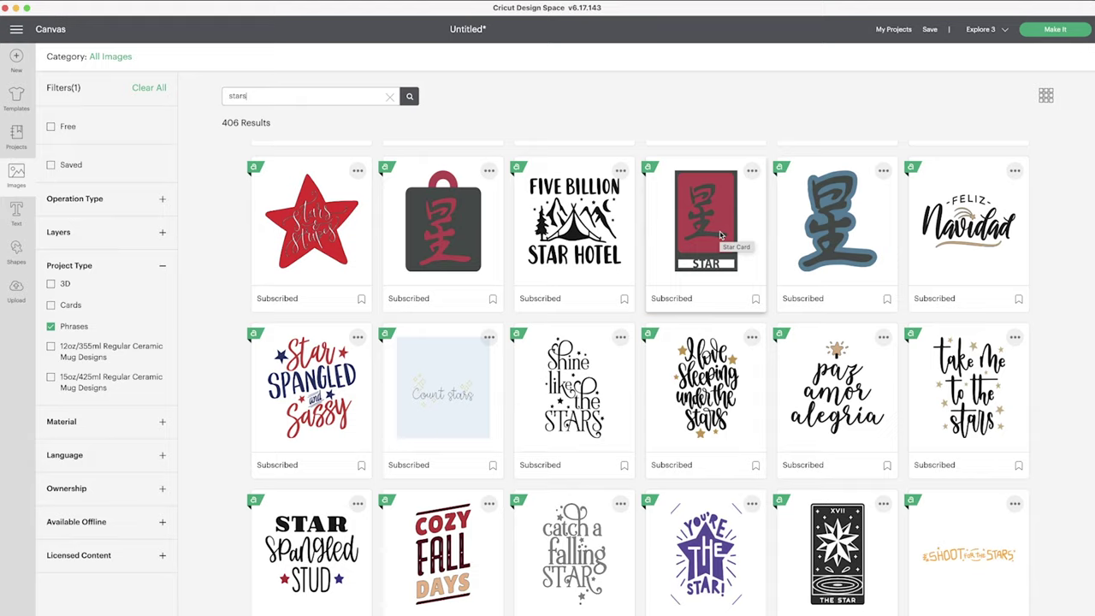
pyautogui.scroll(-3, 720, 236)
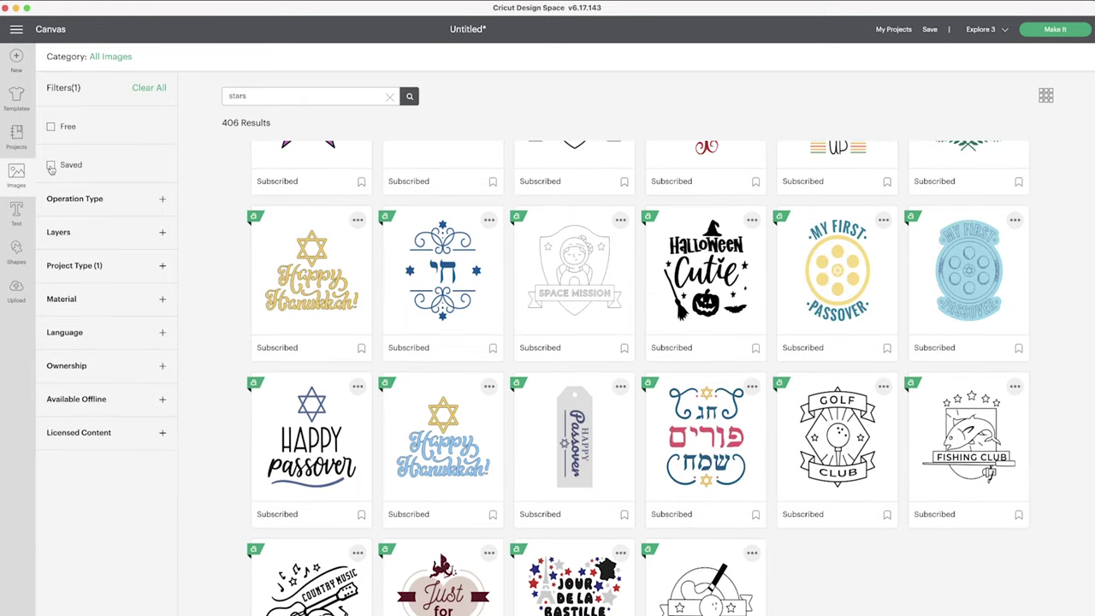
pyautogui.click(51, 167)
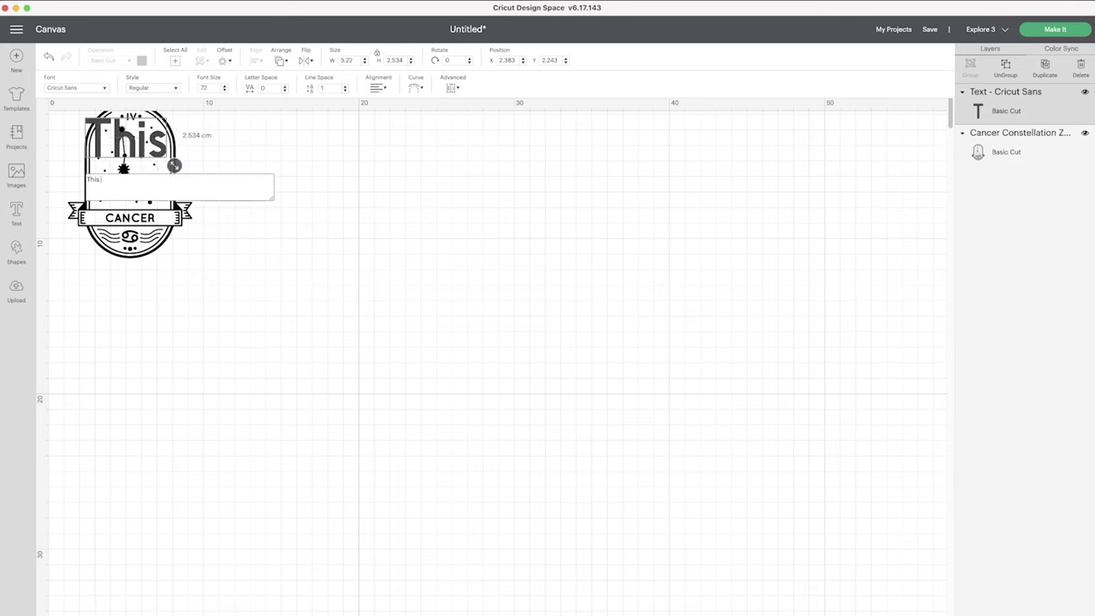
# Finish the phrase "This is the sign you're looking for.", move it below the badge, and break it before 'you're'.
pyautogui.write('ign you’re looking for.')
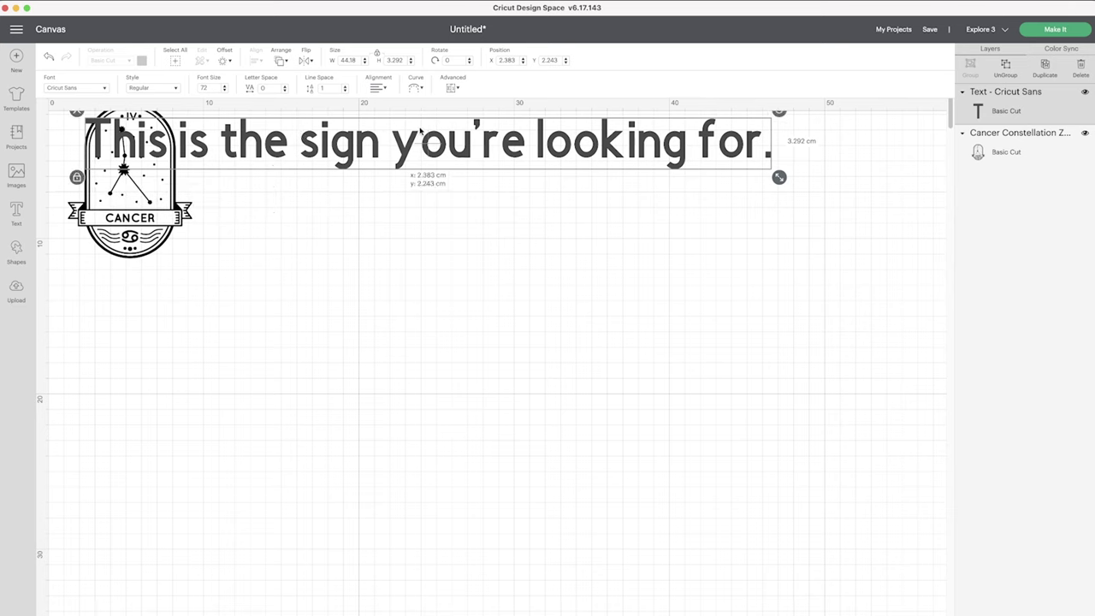
pyautogui.moveTo(421, 130); pyautogui.dragTo(429, 305)
pyautogui.doubleClick(311, 339)
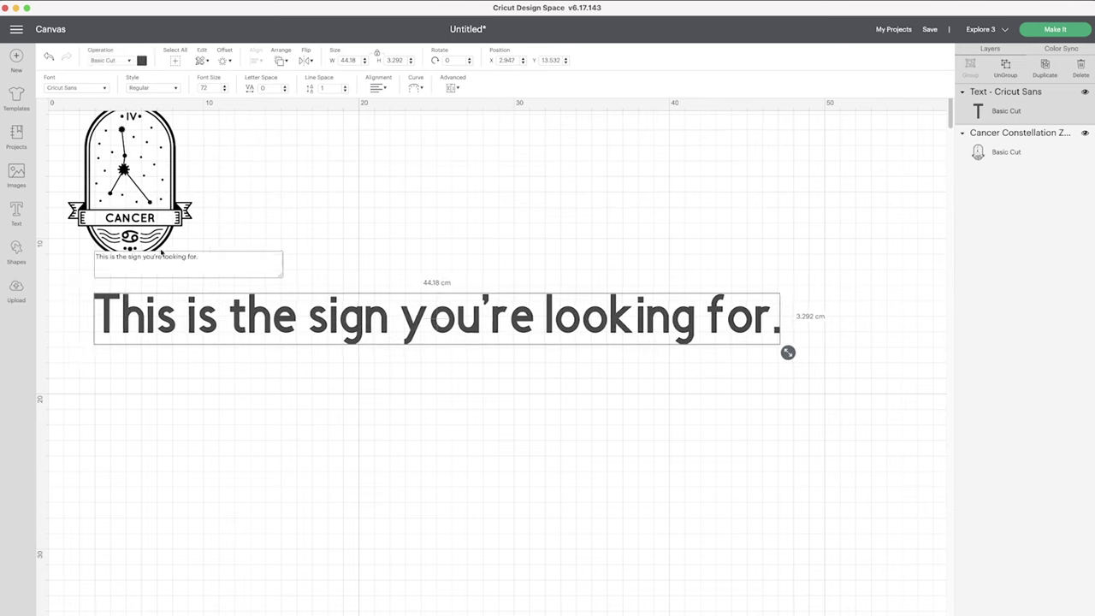
pyautogui.press('BackSpace')
pyautogui.press('Return')
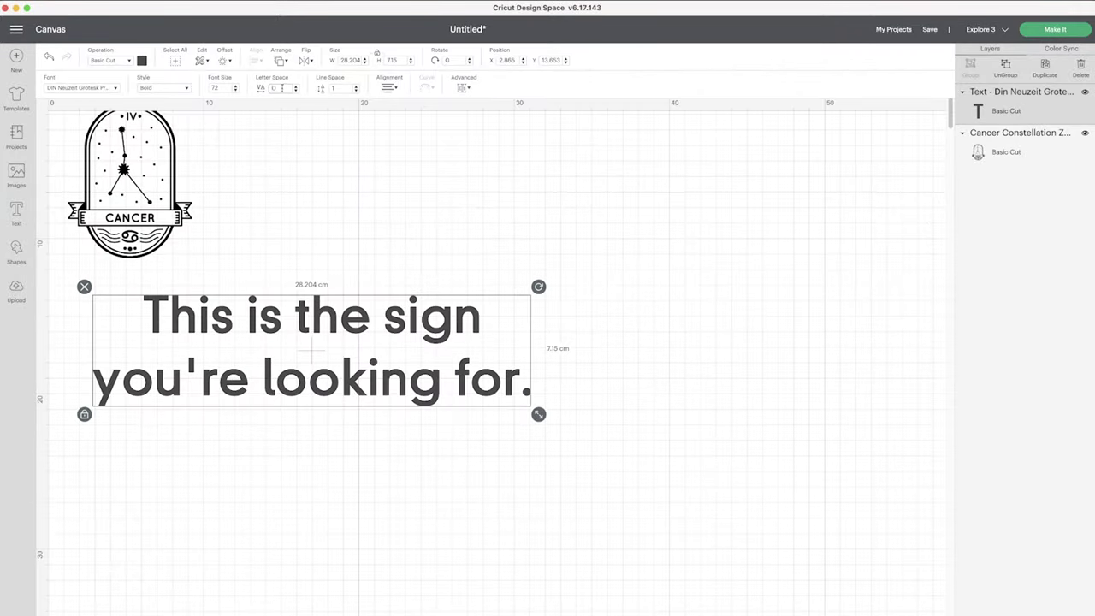
# Set the quote's letter spacing to -0.5 and tighten its line spacing.
pyautogui.doubleClick(283, 88)
pyautogui.write('-0.5')
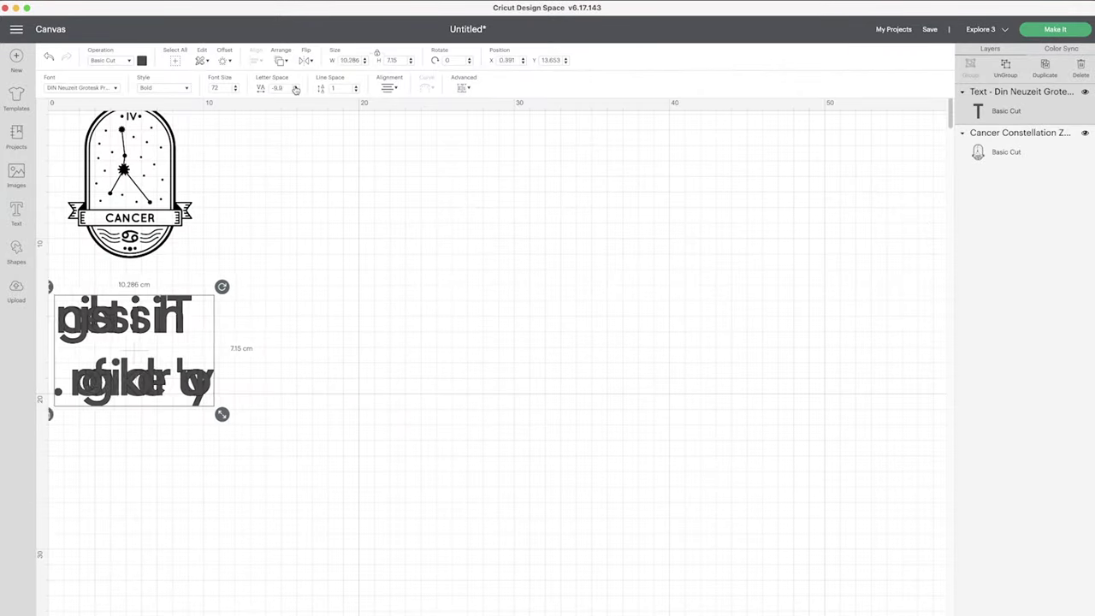
pyautogui.click(356, 91)
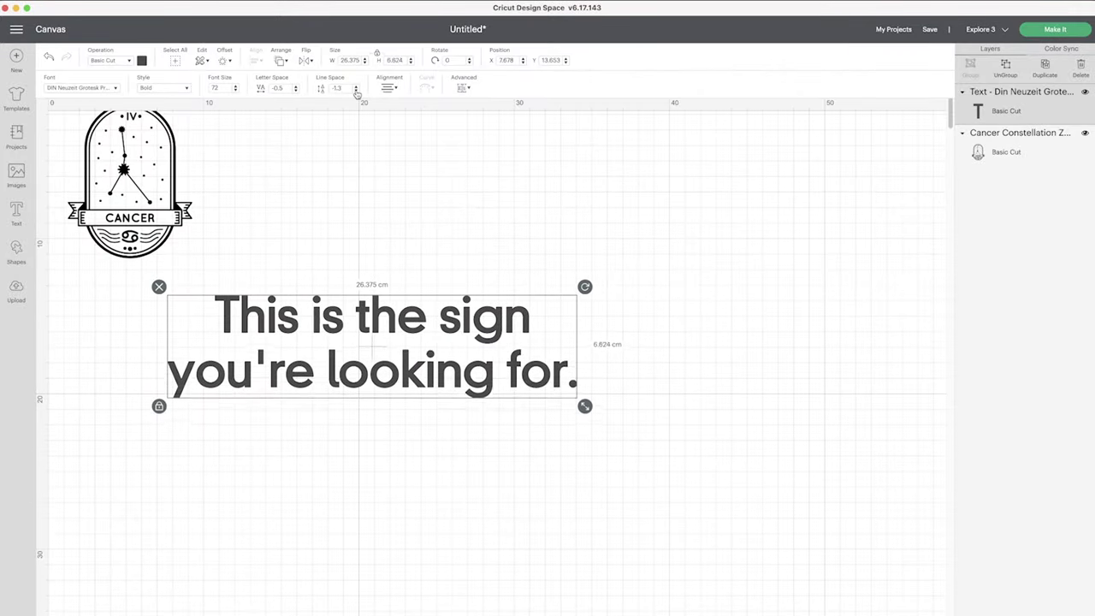
pyautogui.click(356, 91)
# Change the quote's font to Claude Sans Std Regular, lowercase 'This', and shift it slightly left.
pyautogui.doubleClick(440, 323)
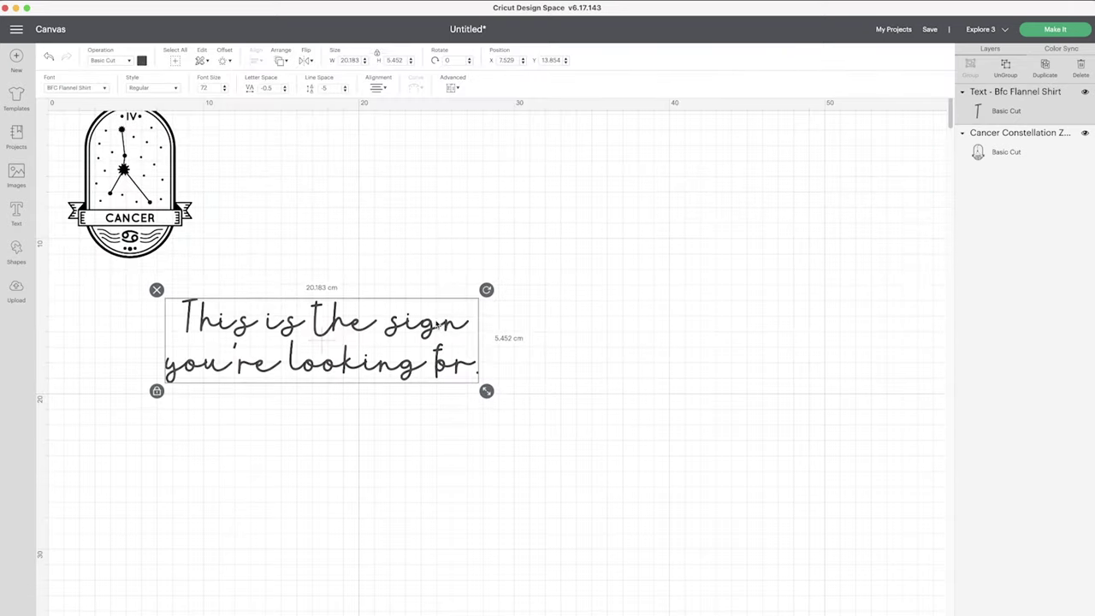
pyautogui.click(463, 88)
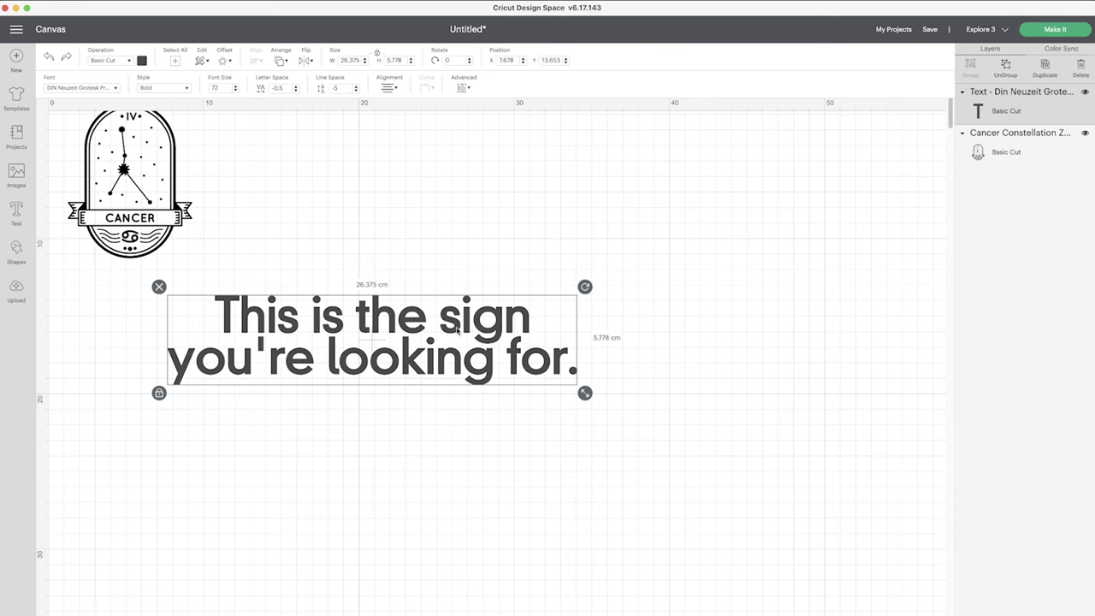
pyautogui.moveTo(458, 330); pyautogui.dragTo(425, 330)
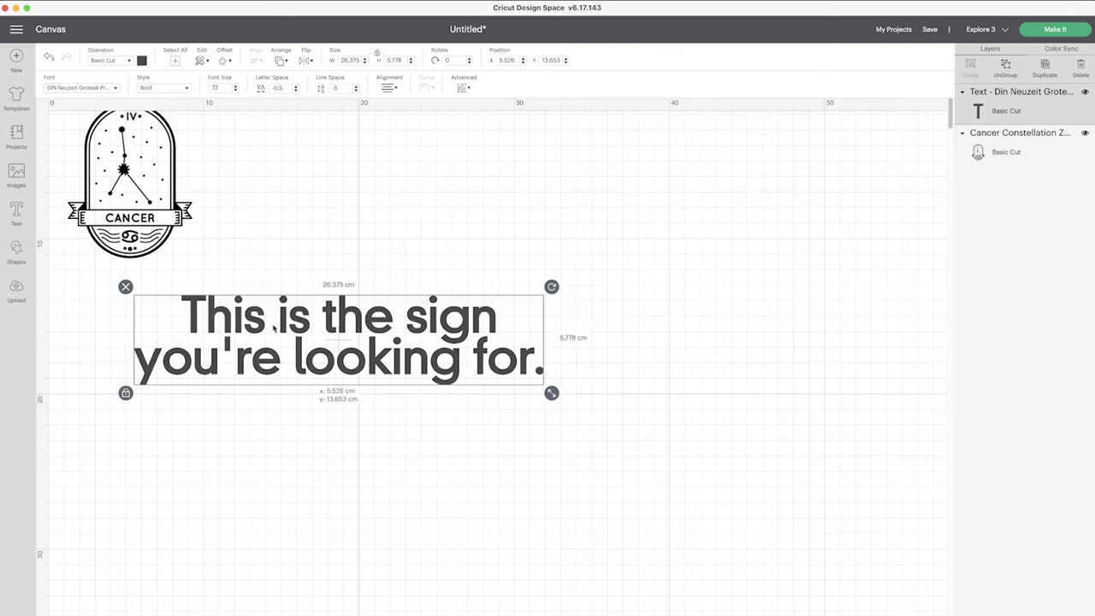
pyautogui.doubleClick(414, 322)
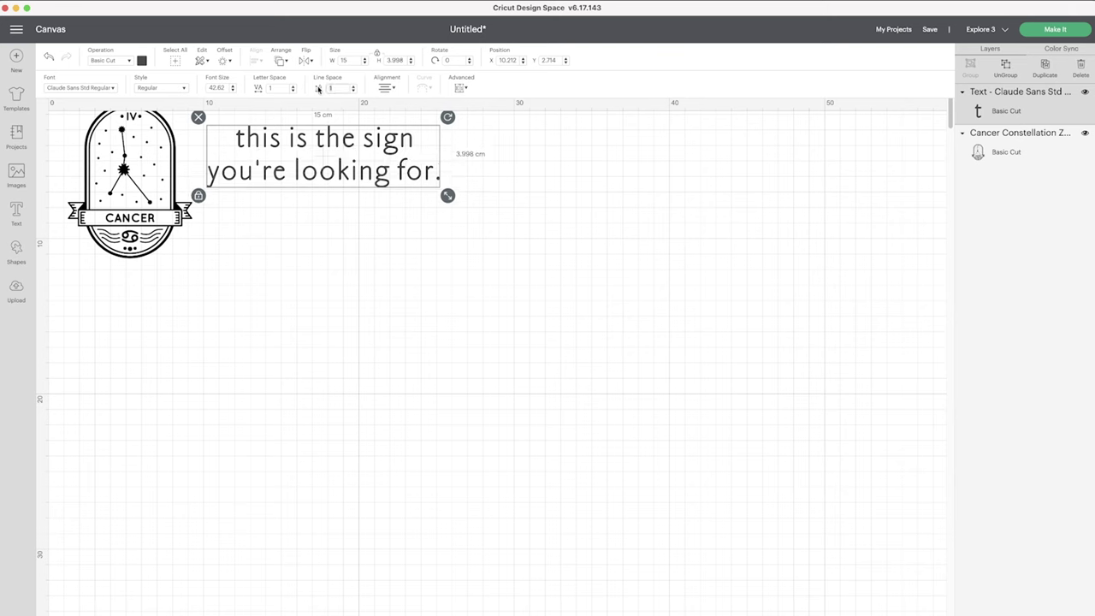
pyautogui.click(419, 234)
# Move the quote beside the Cancer badge and place the saved star after the word 'sign'.
pyautogui.moveTo(366, 170); pyautogui.dragTo(396, 187)
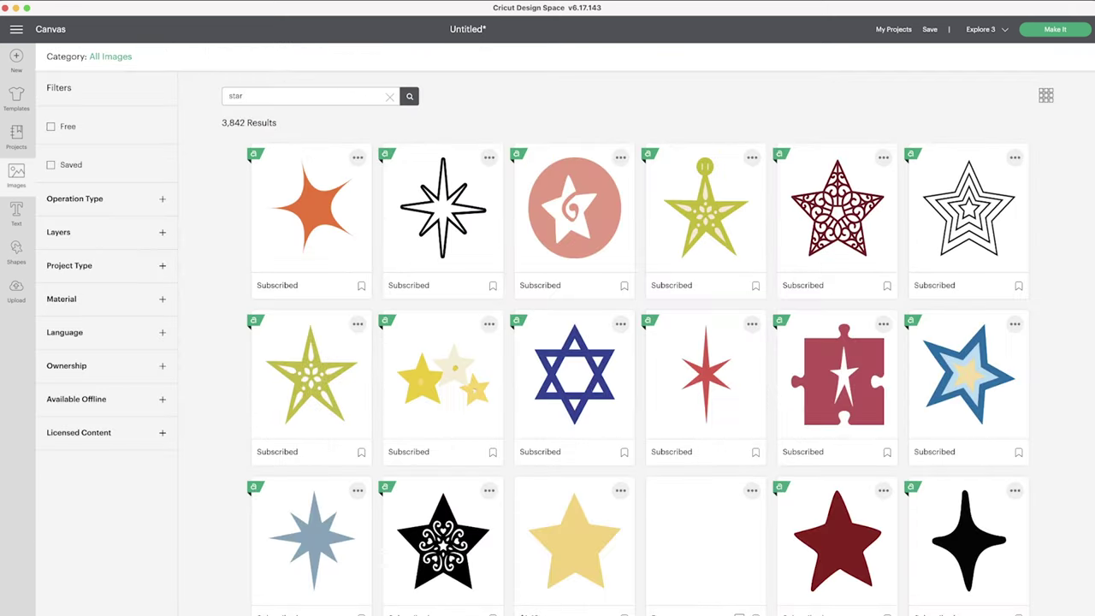
pyautogui.scroll(-20, 751, 490)
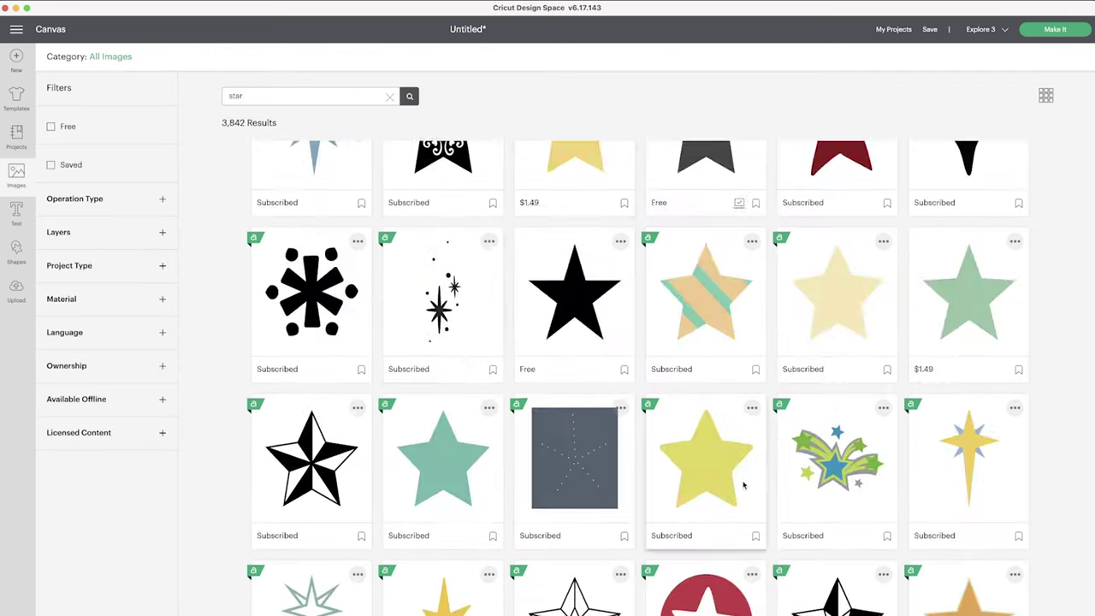
pyautogui.scroll(-5, 752, 490)
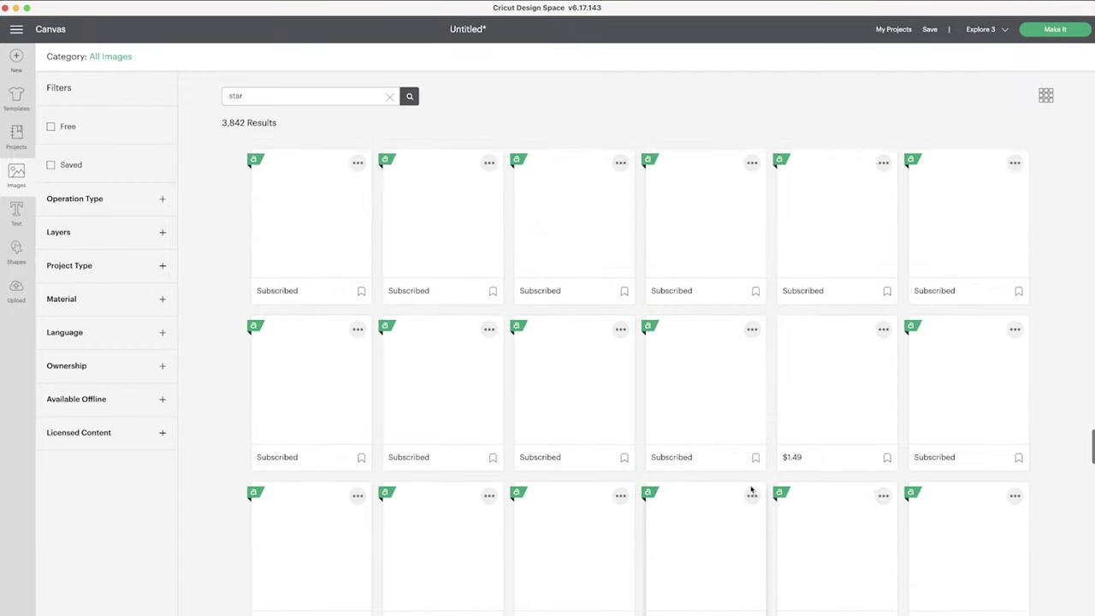
pyautogui.scroll(-10, 751, 489)
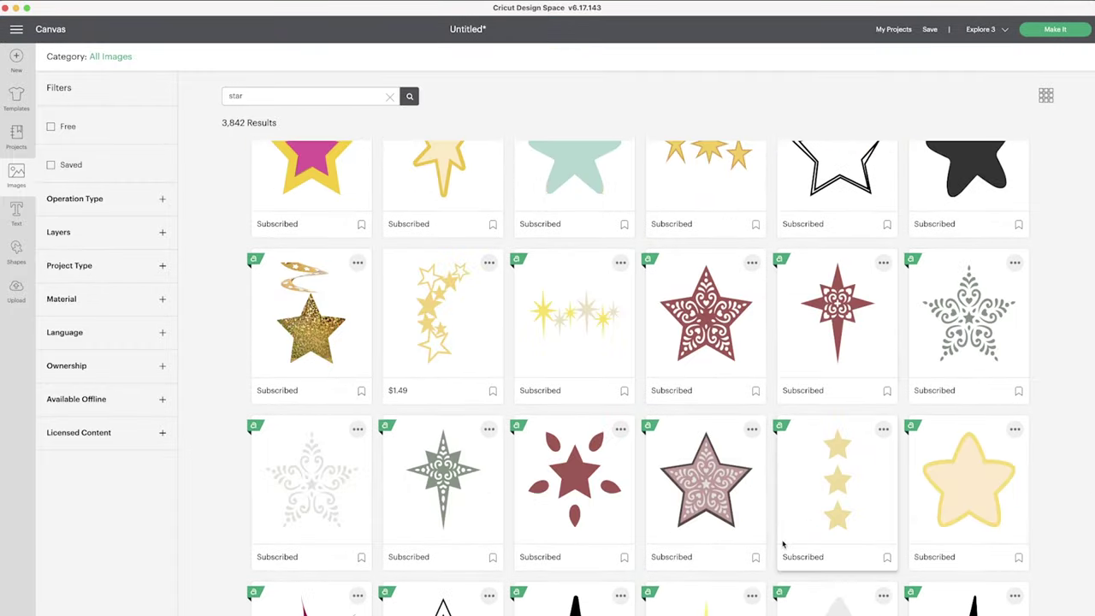
pyautogui.scroll(-5, 801, 541)
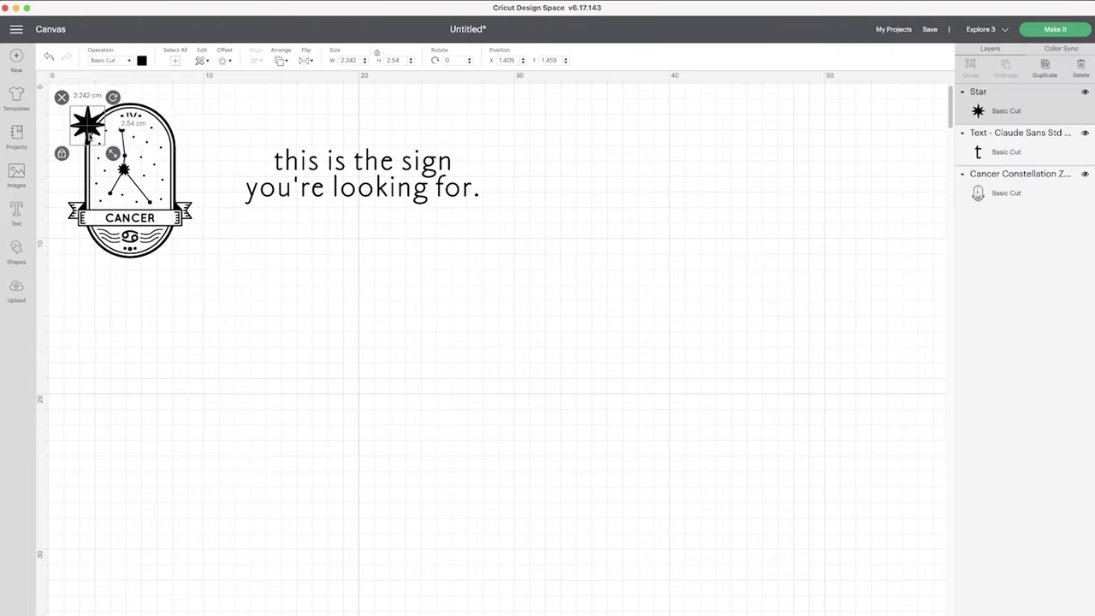
pyautogui.moveTo(89, 135); pyautogui.dragTo(471, 153)
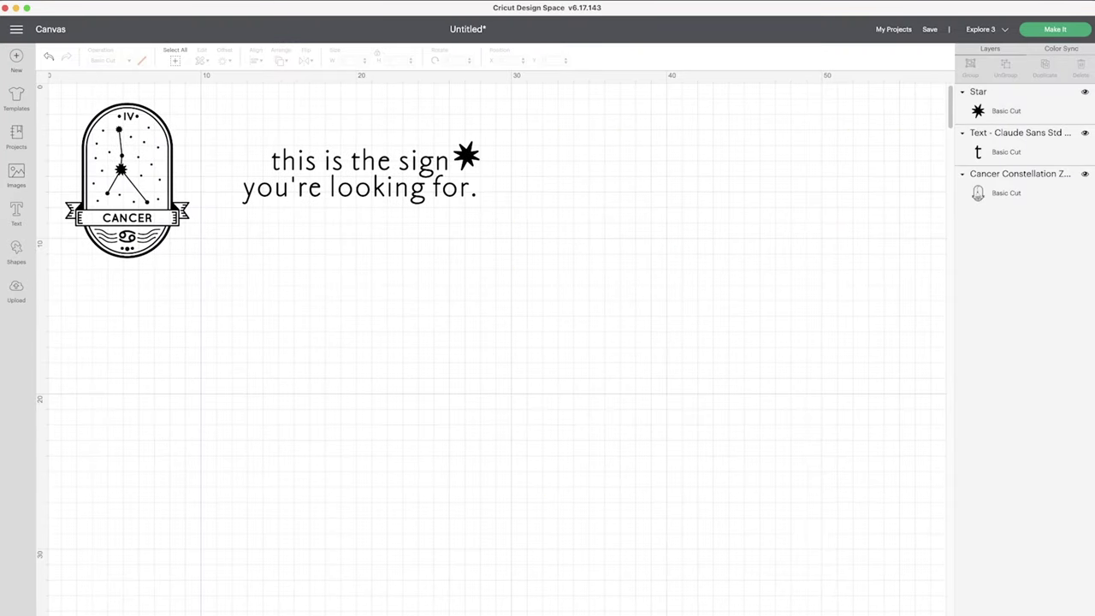
# Paste three tiny circle dots around the star as sparkles.
pyautogui.scroll(2, 682, 196)
pyautogui.hotkey('ctrl', 'v')
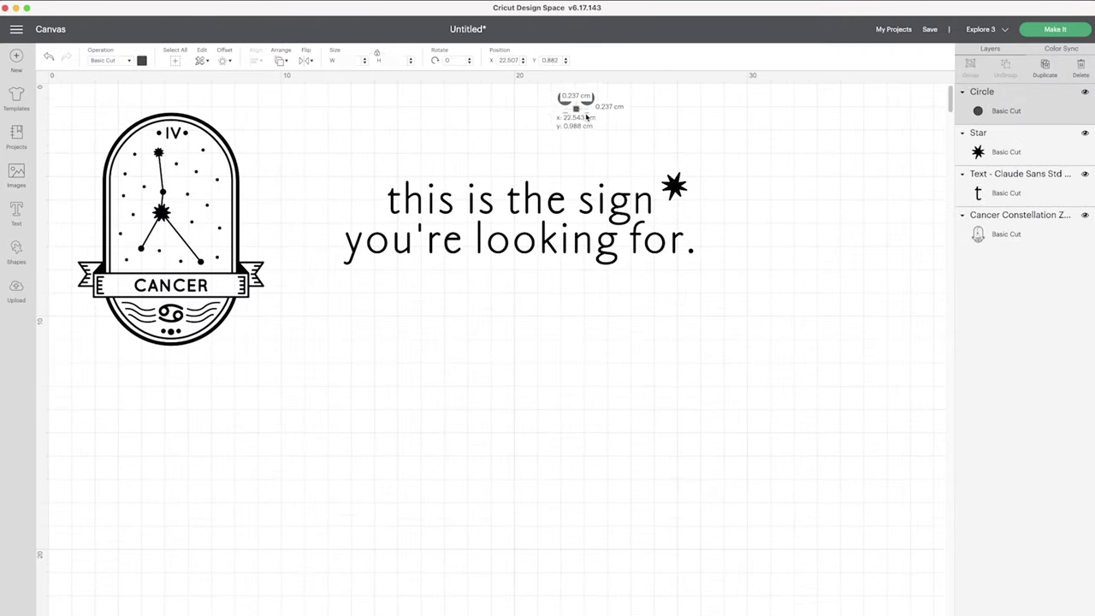
pyautogui.moveTo(580, 112); pyautogui.dragTo(653, 170)
pyautogui.hotkey('ctrl', 'v')
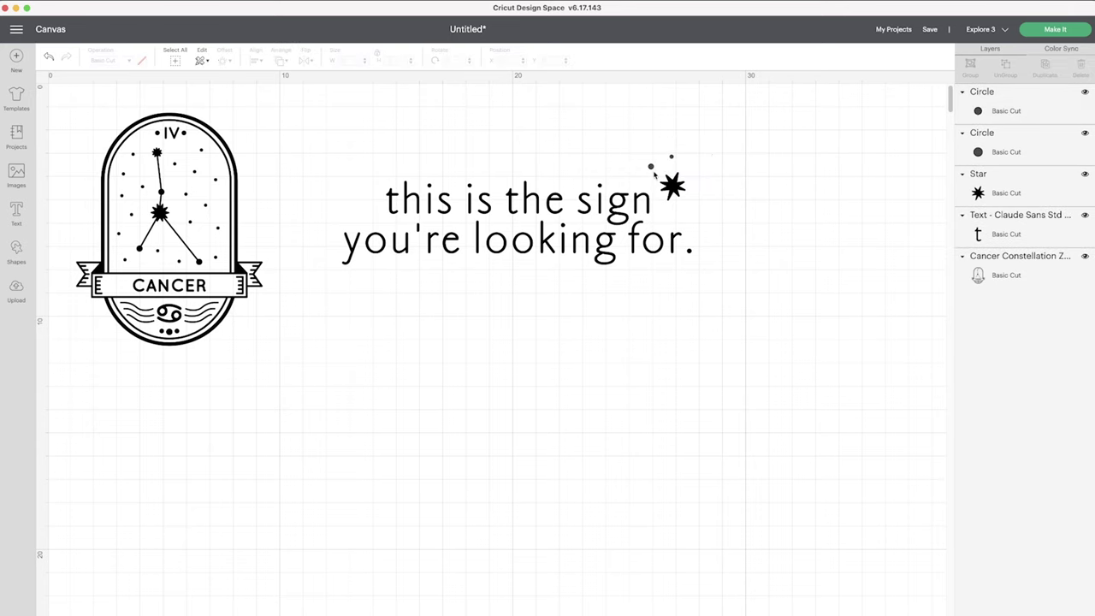
pyautogui.hotkey('ctrl', 'v')
pyautogui.rightClick(687, 216)
# Duplicate one more dot, then weld the quote, star and dots into a single layer.
pyautogui.click(715, 304)
pyautogui.rightClick(671, 159)
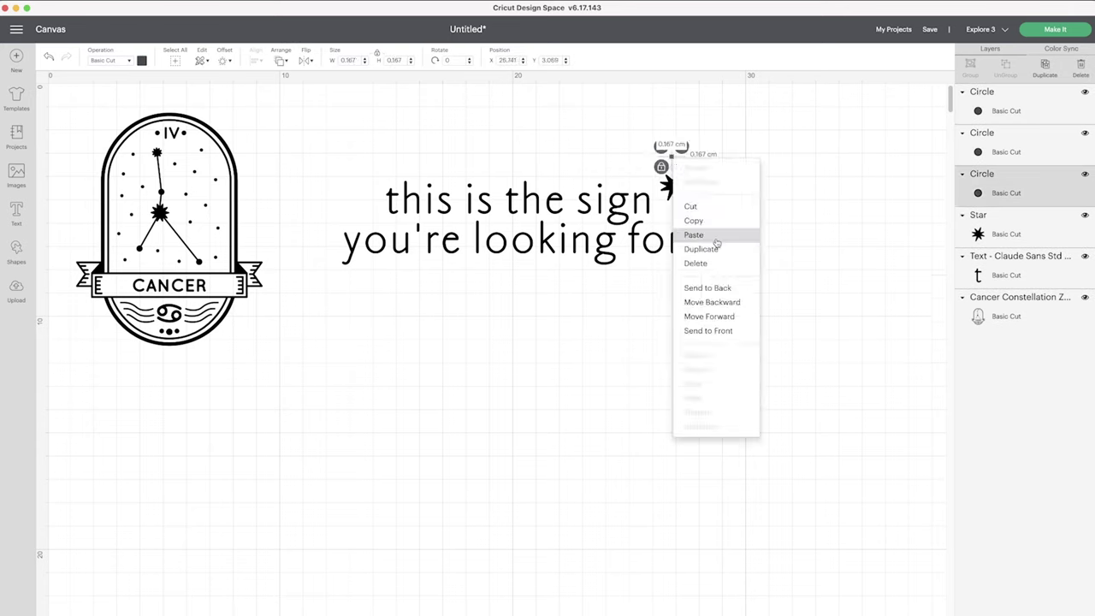
pyautogui.moveTo(761, 294); pyautogui.dragTo(313, 129)
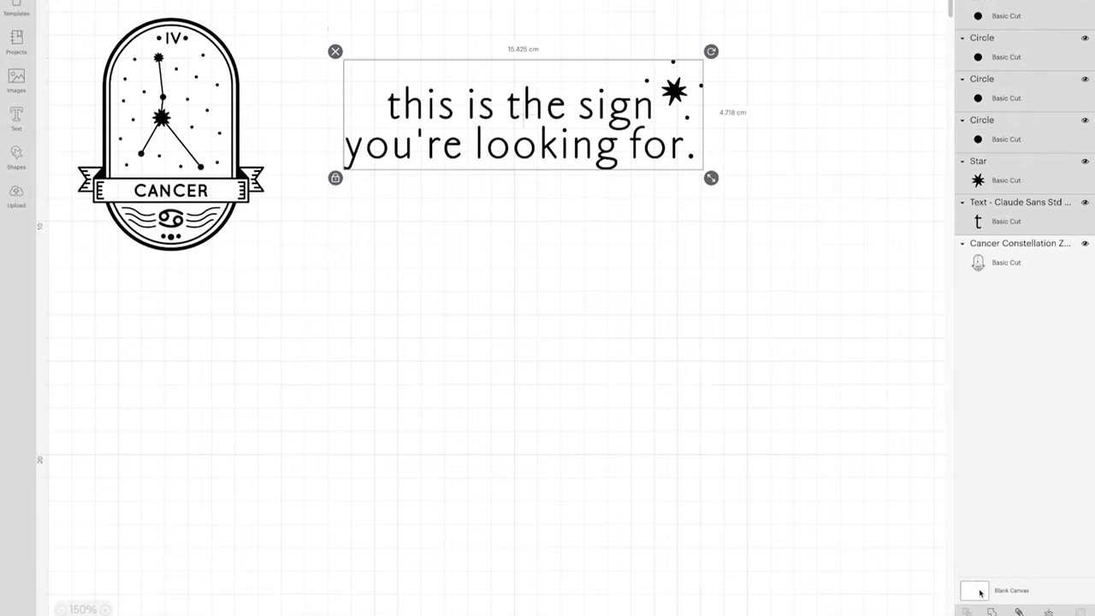
pyautogui.click(991, 599)
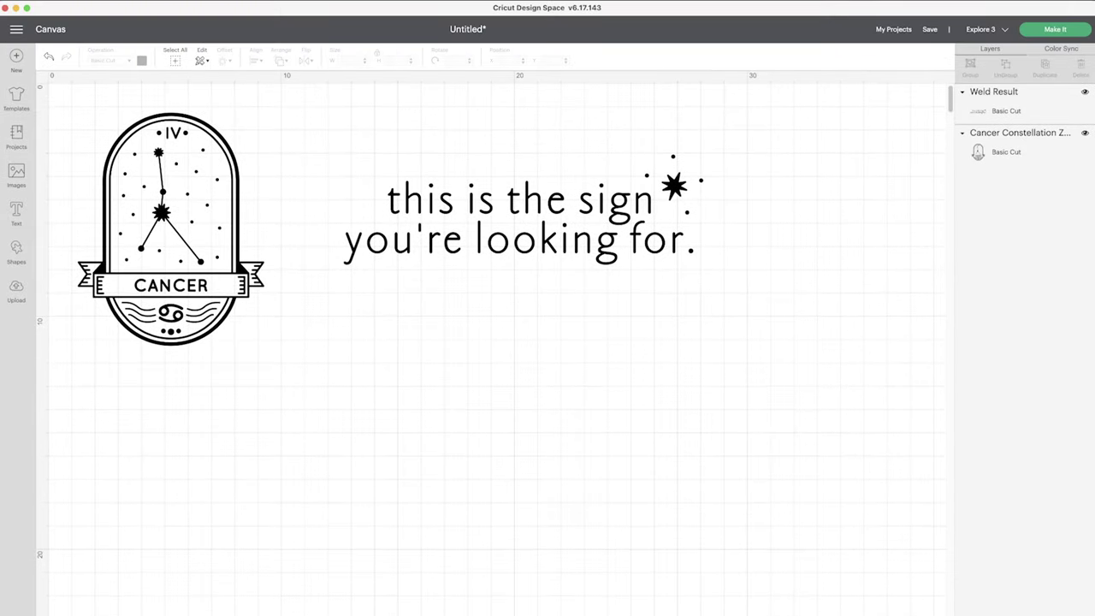
# Move the welded quote up and left next to the Cancer badge.
pyautogui.moveTo(763, 293); pyautogui.dragTo(318, 113)
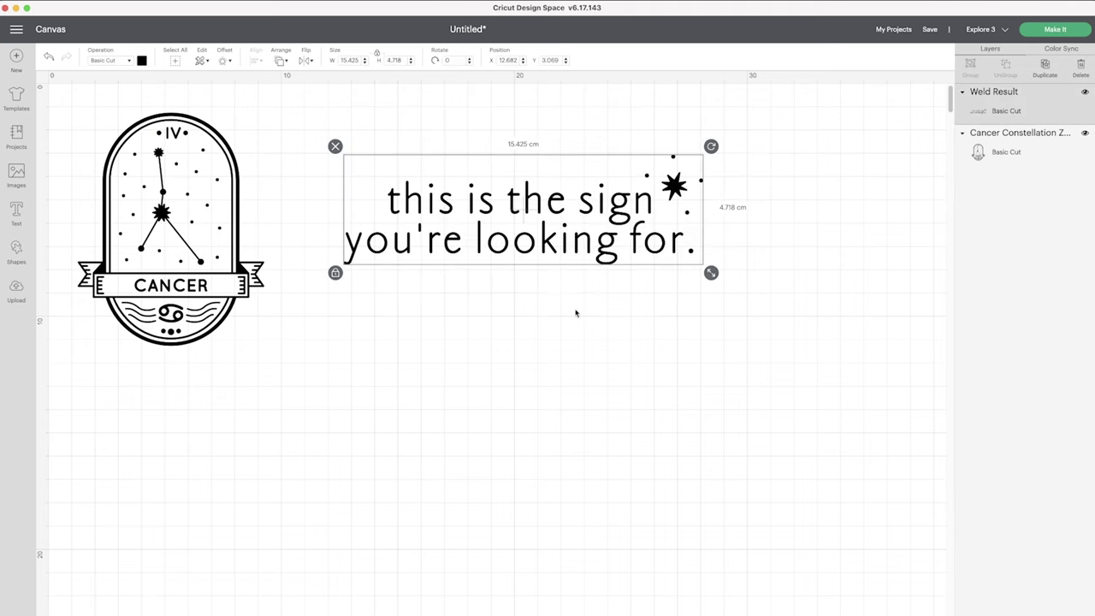
pyautogui.click(612, 334)
pyautogui.click(589, 245)
pyautogui.moveTo(593, 245); pyautogui.dragTo(542, 206)
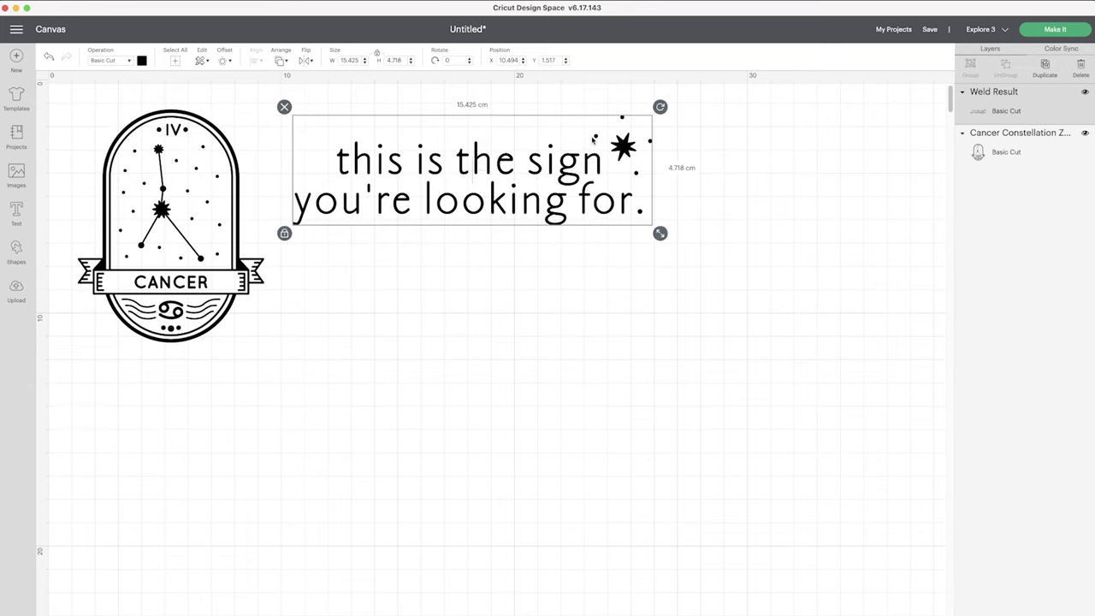
pyautogui.click(349, 386)
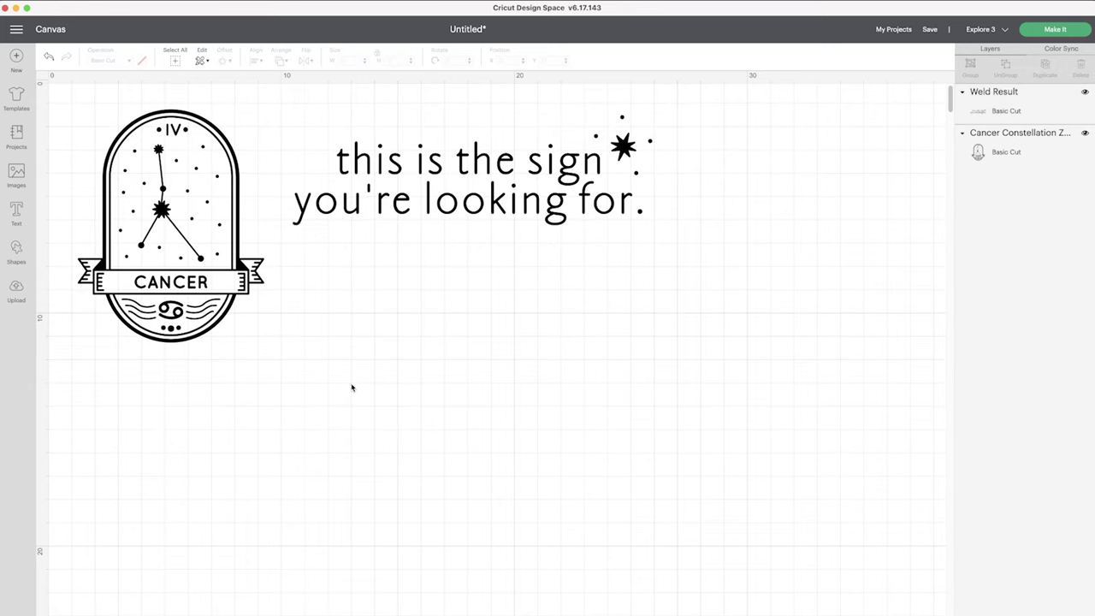
pyautogui.moveTo(578, 150)
pyautogui.mouseDown()
pyautogui.moveTo(560, 135)
pyautogui.moveTo(558, 151)
pyautogui.mouseUp()
# Set the project to load Without Mat on 33 × 15 cm and continue to base material choice.
pyautogui.click(699, 323)
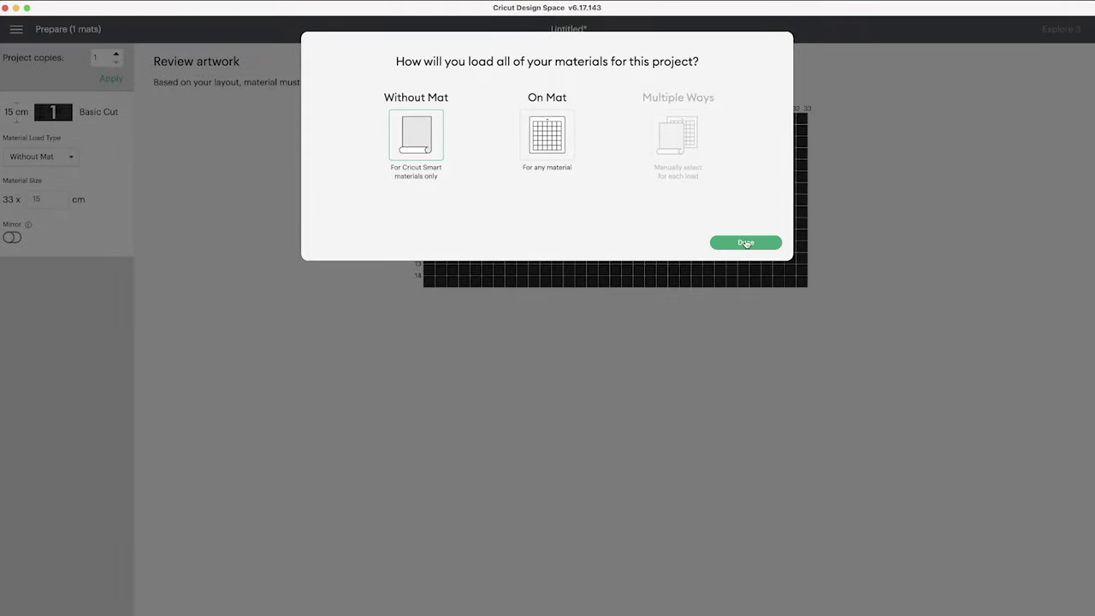
pyautogui.click(747, 243)
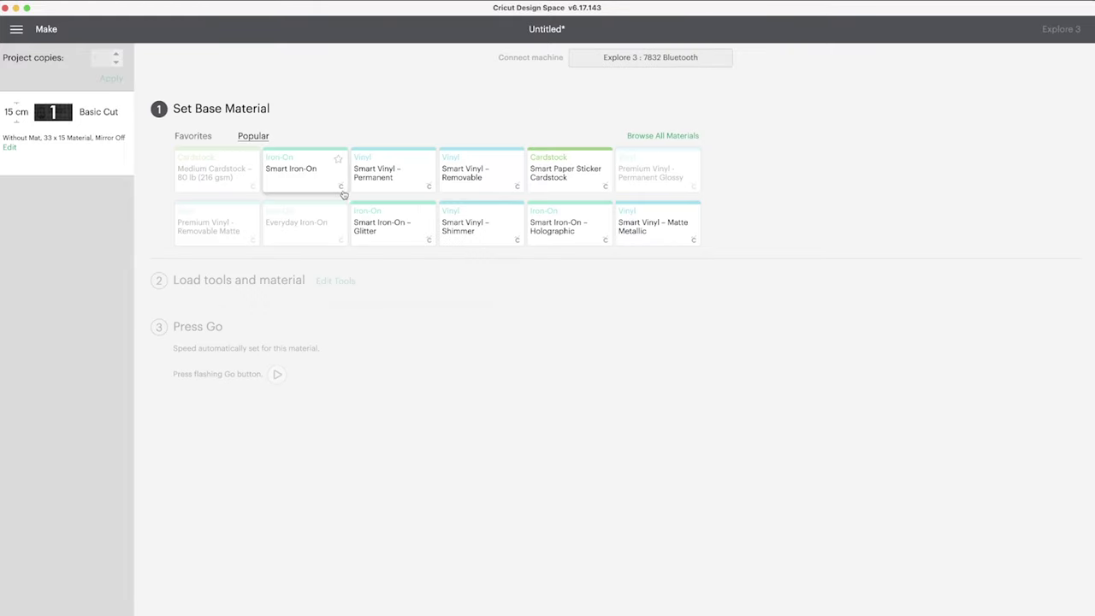
# Choose Smart Iron-On as the base material and enable Mirror on the mat layout.
pyautogui.click(307, 186)
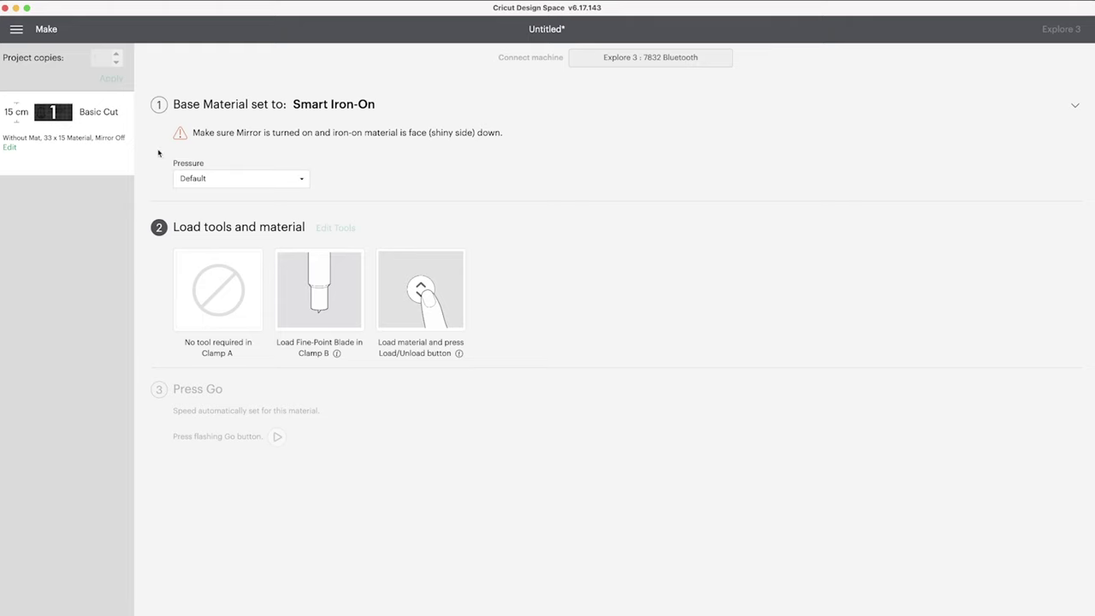
pyautogui.click(10, 148)
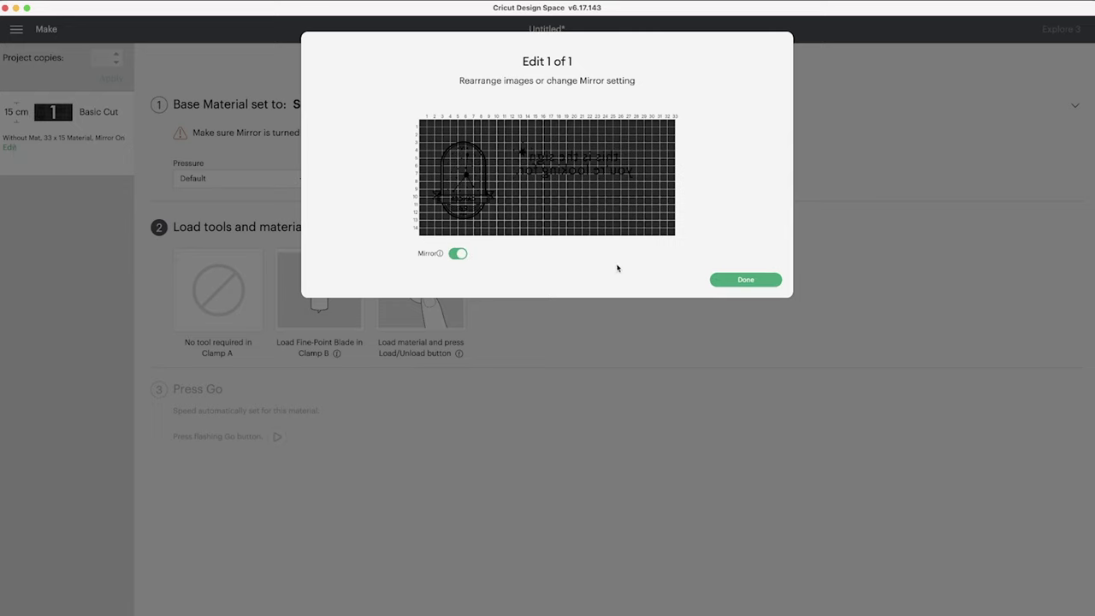
pyautogui.click(724, 281)
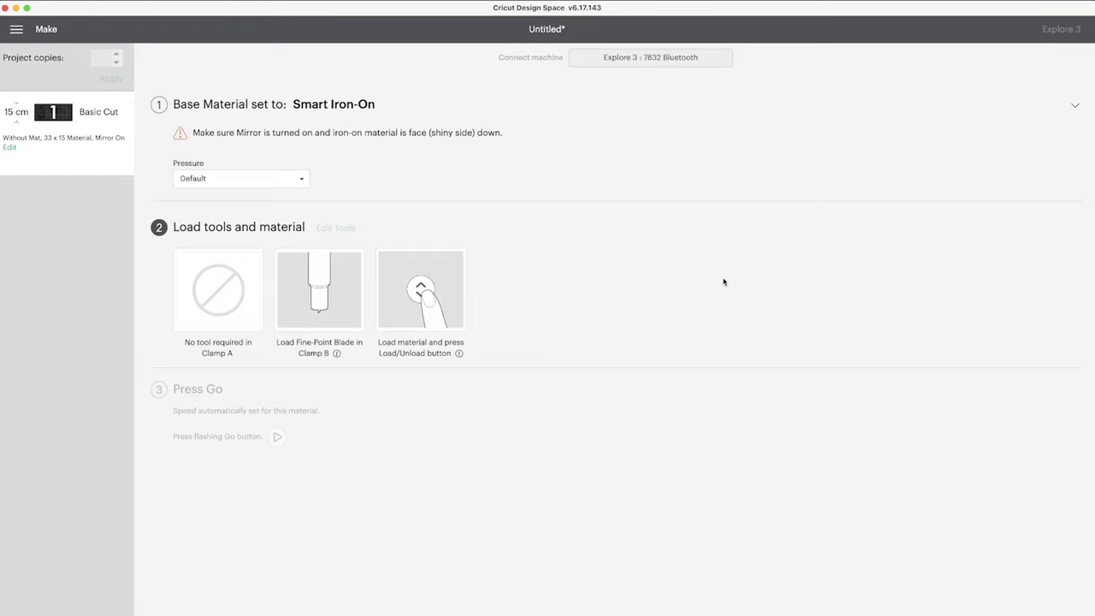